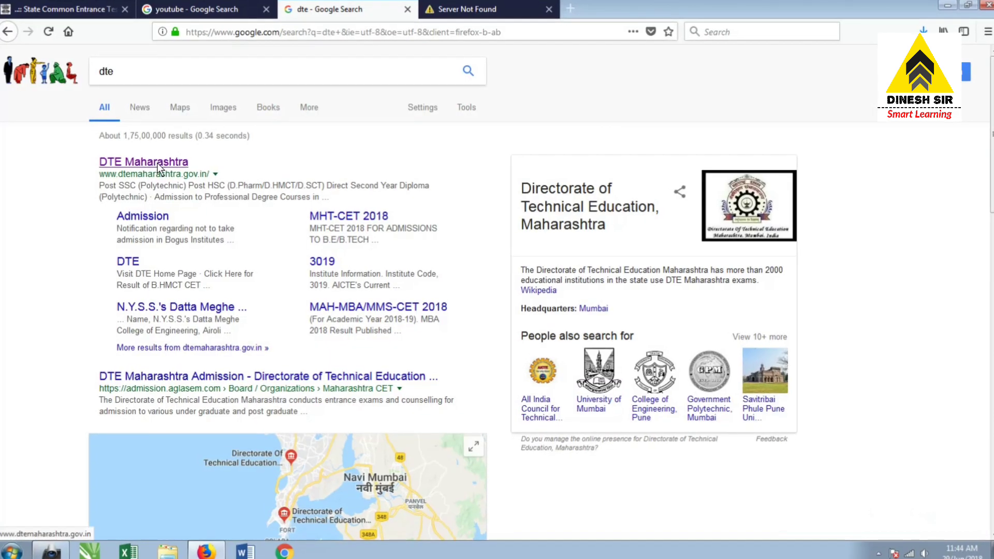
Open the DTE Maharashtra site and its Post SSC (Polytechnic) Diploma 2018-19 admission portal
left_click(299, 309)
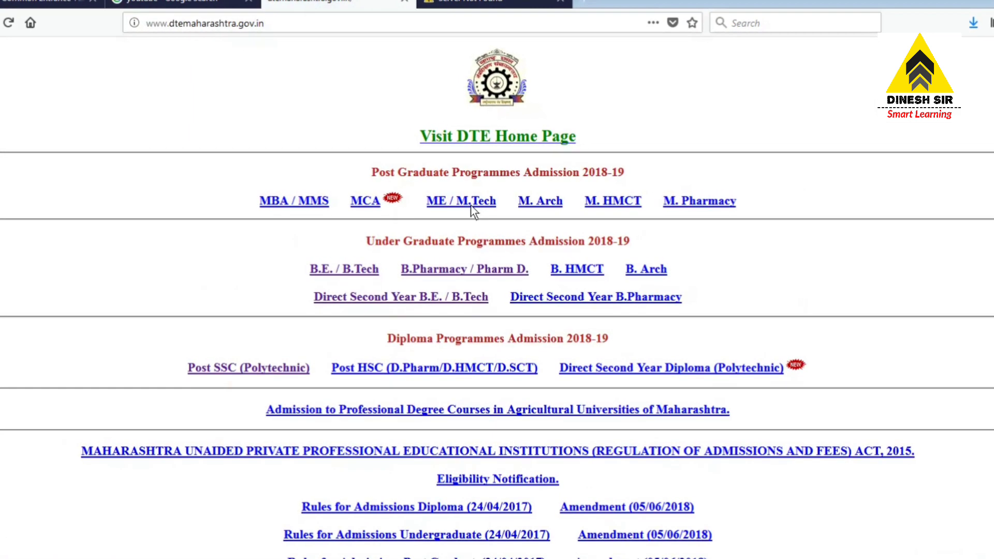
left_click_drag(384, 348, 653, 358)
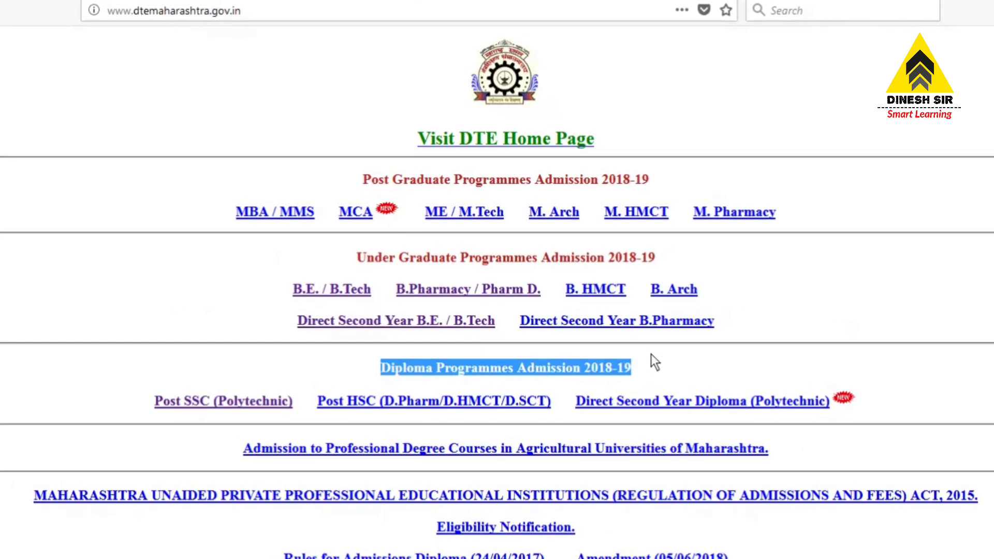
left_click(210, 422)
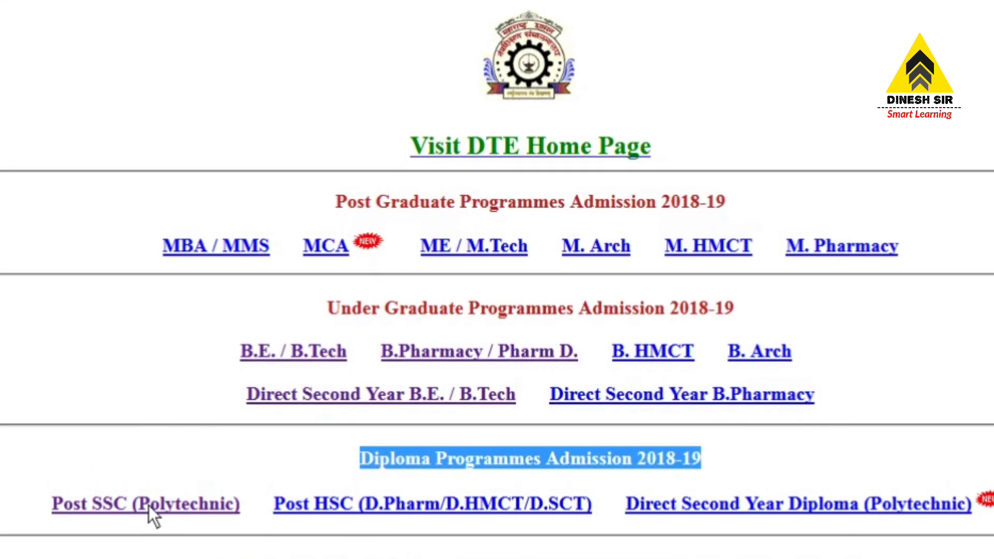
left_click(127, 533)
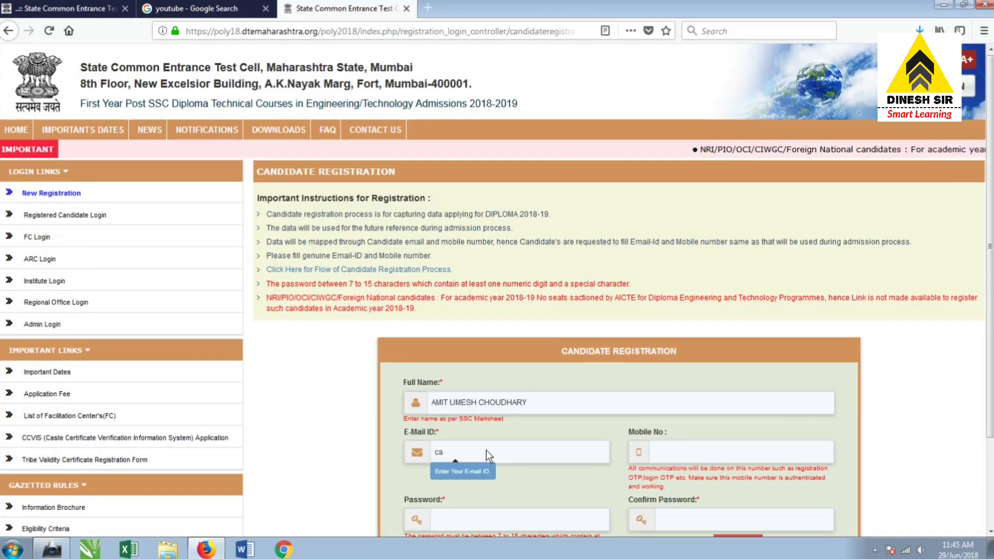
Start a new candidate registration and enter the candidate's e-mail address and mobile number
left_click(485, 450)
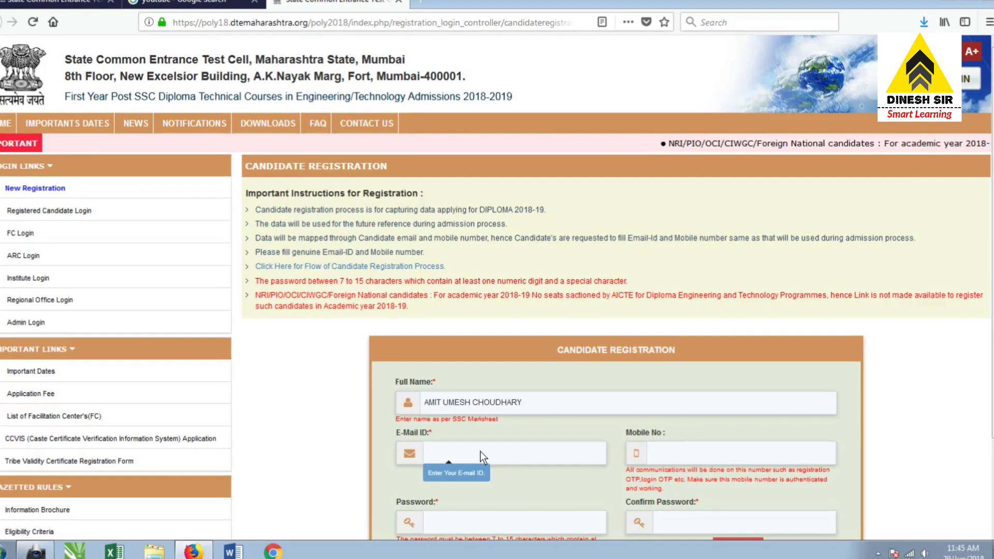
type("camitc")
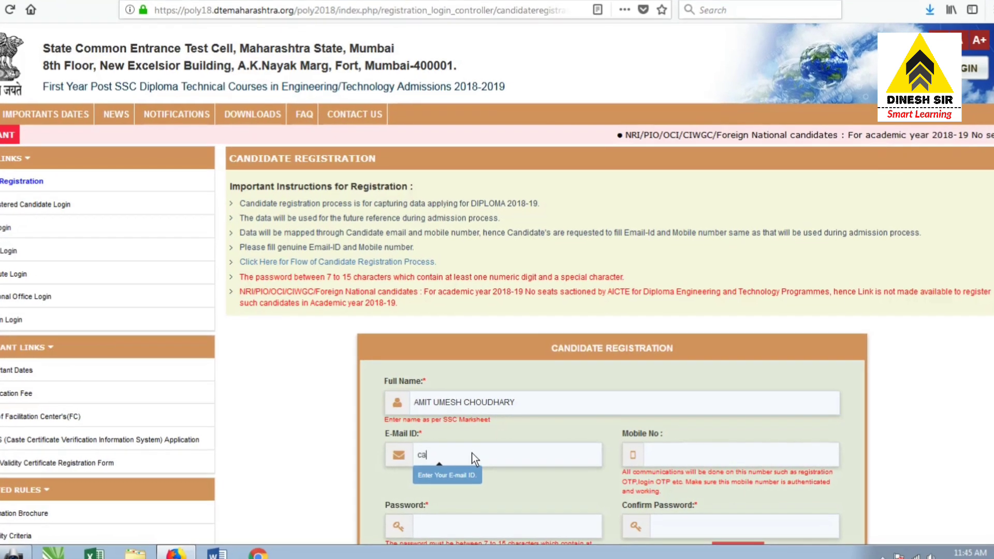
type("123@")
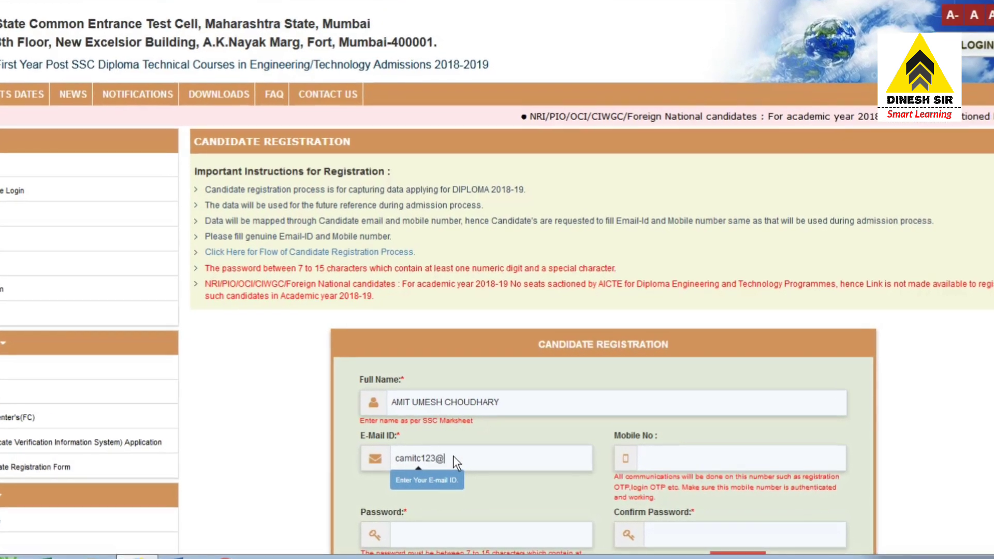
key("BackSpace")
key("BackSpace")
key("BackSpace")
key("BackSpace")
key("BackSpace")
key("BackSpace")
key("BackSpace")
key("BackSpace")
key("BackSpace")
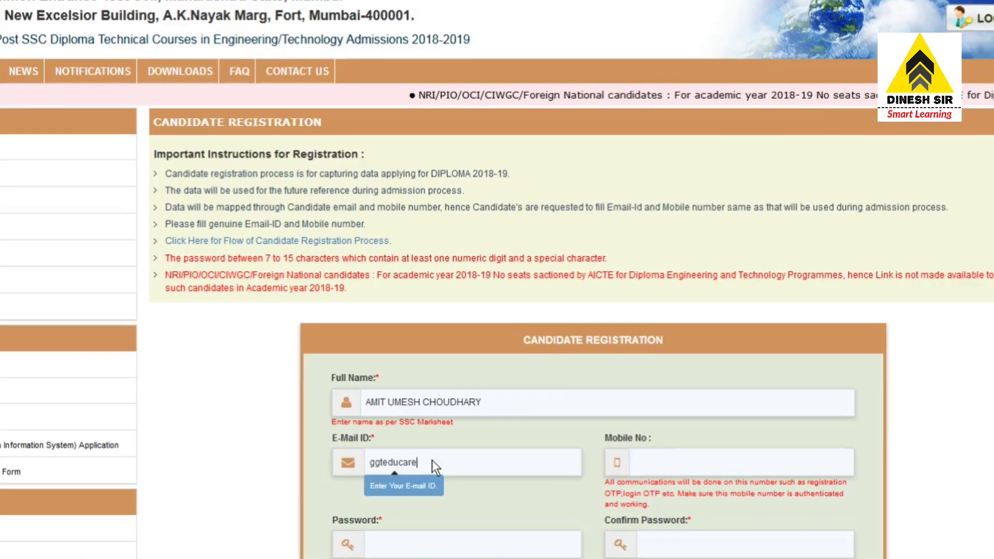
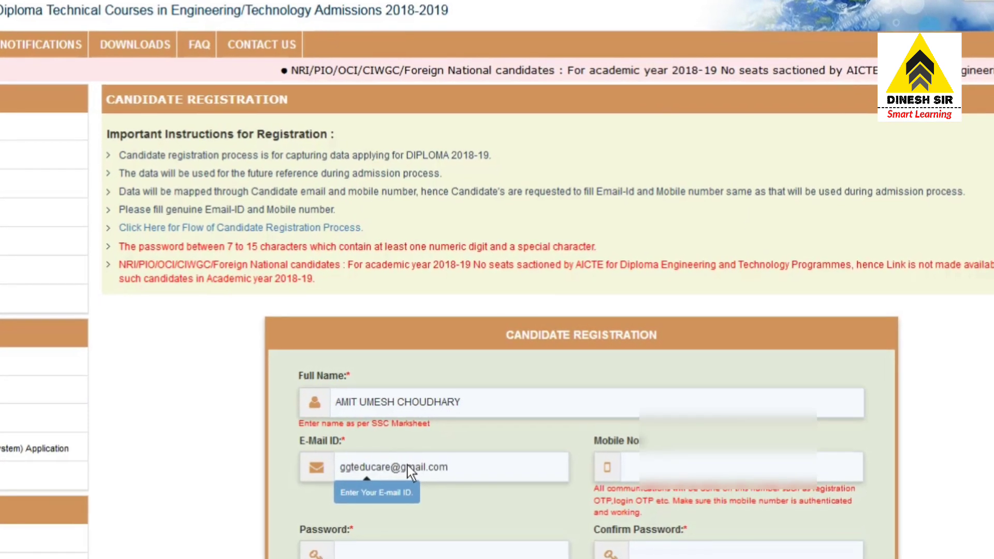
key("Tab")
type("8080")
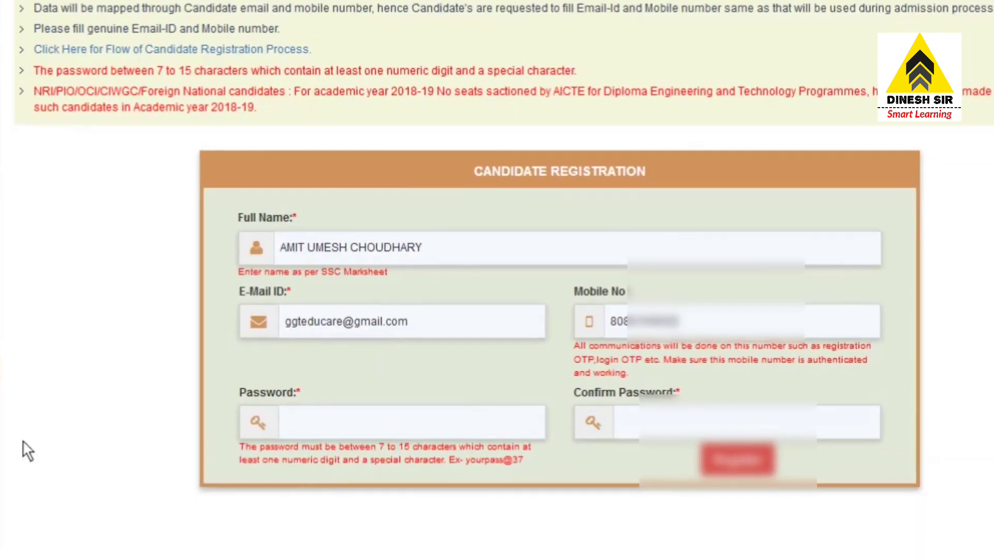
Enter and confirm the account password, then submit the registration form
left_click(383, 443)
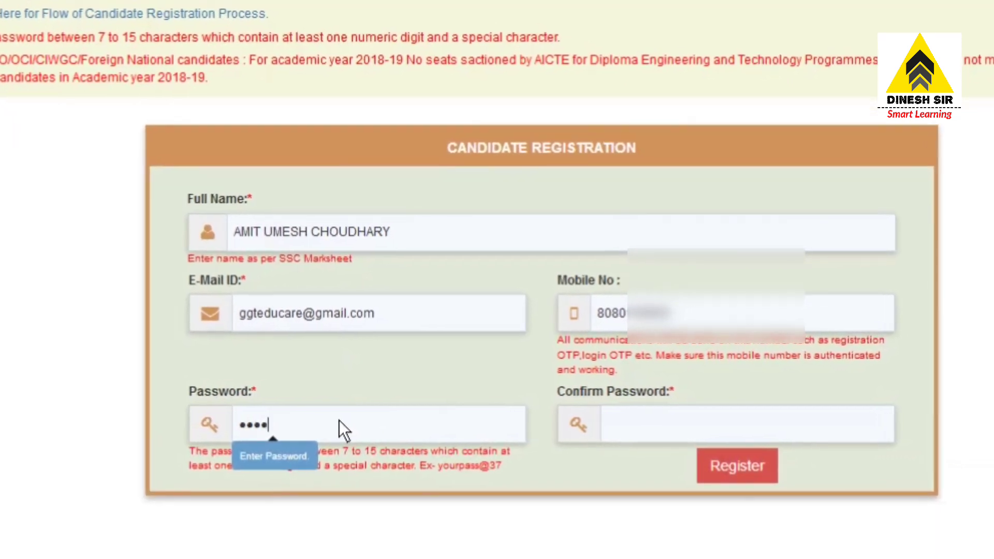
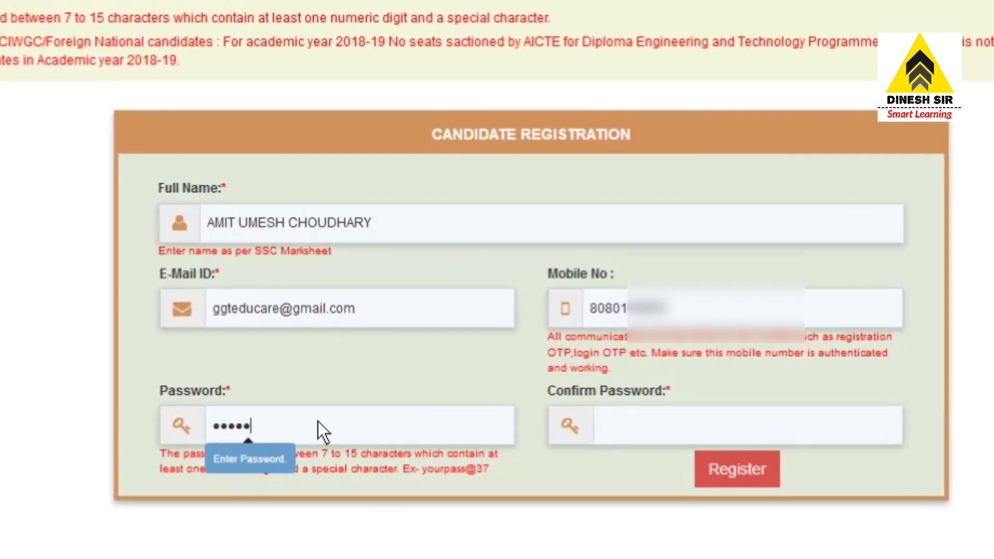
key("Tab")
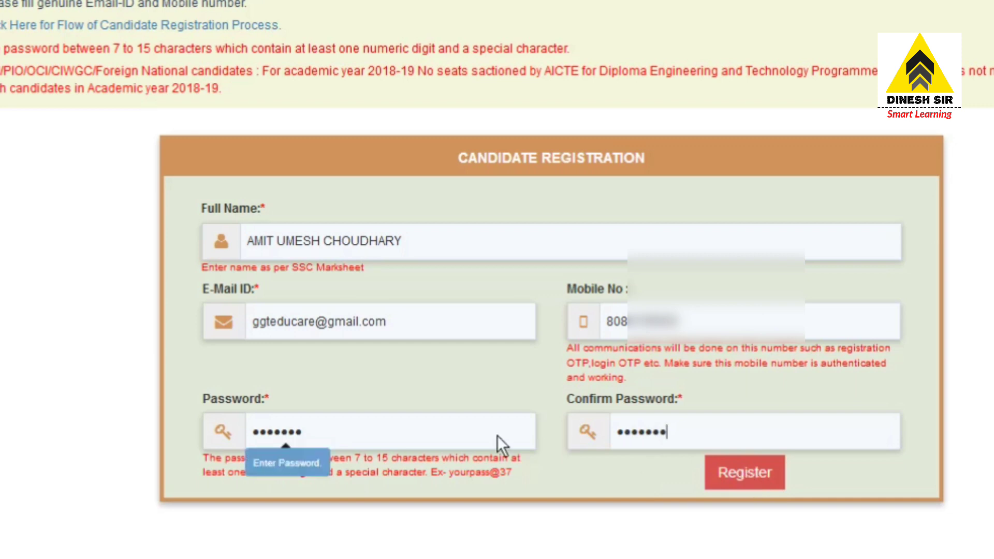
left_click(401, 448)
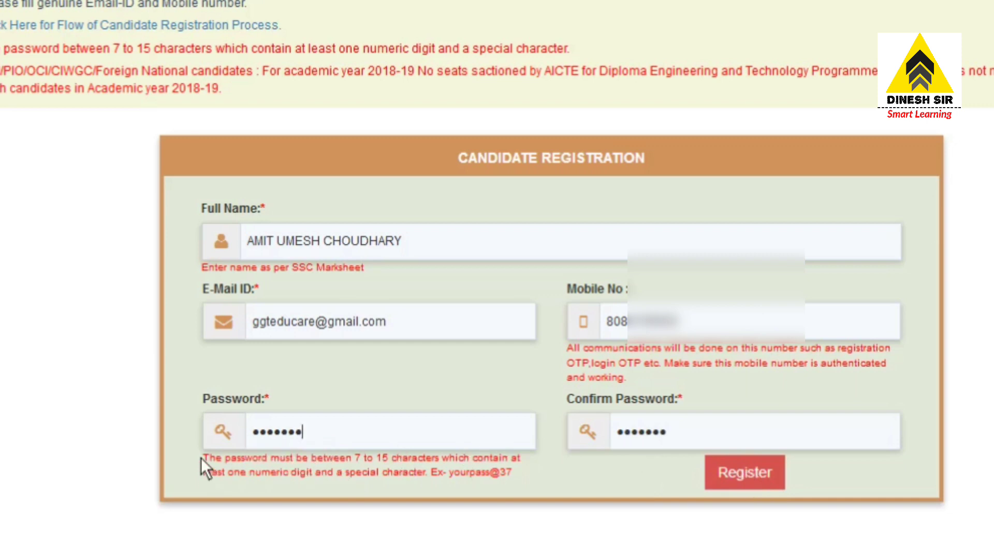
left_click_drag(202, 458, 390, 467)
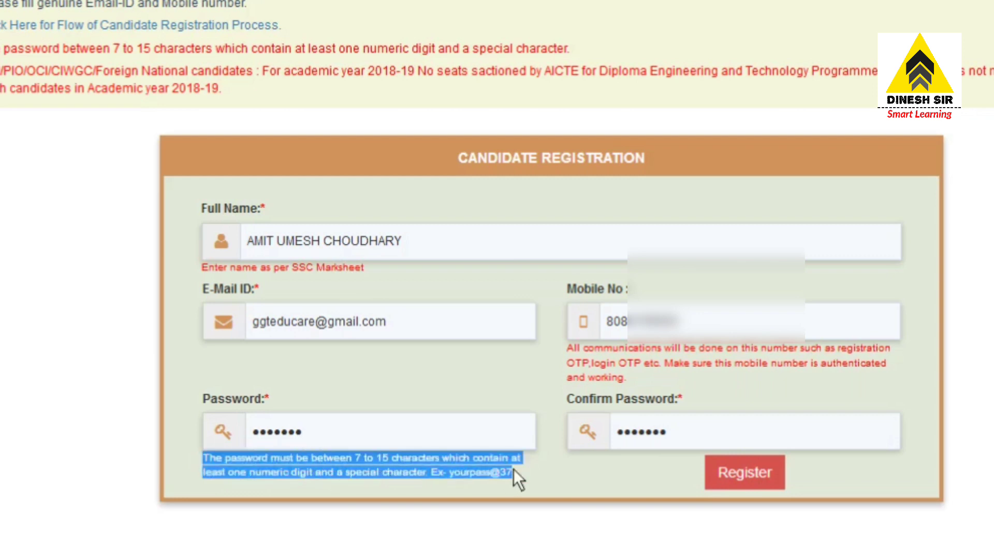
left_click(728, 435)
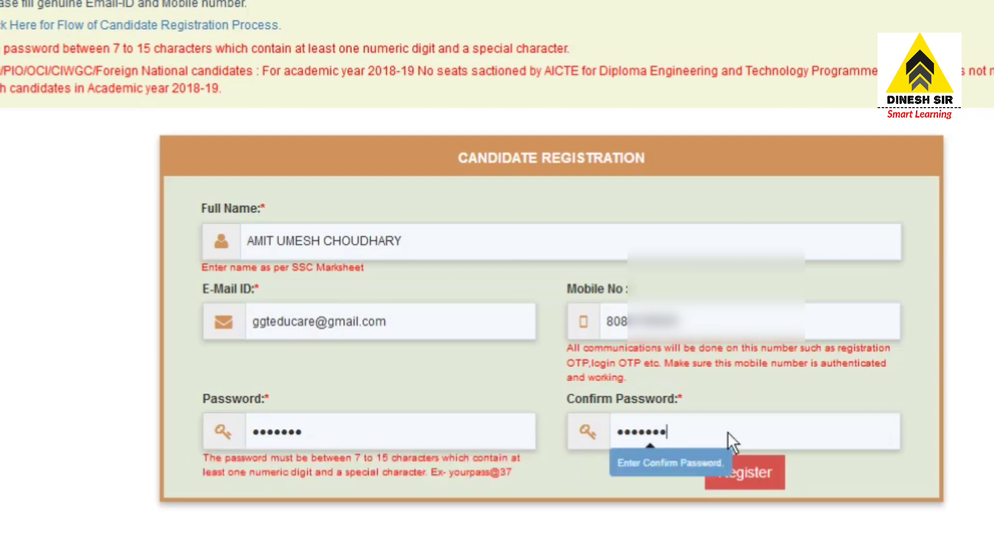
left_click(737, 481)
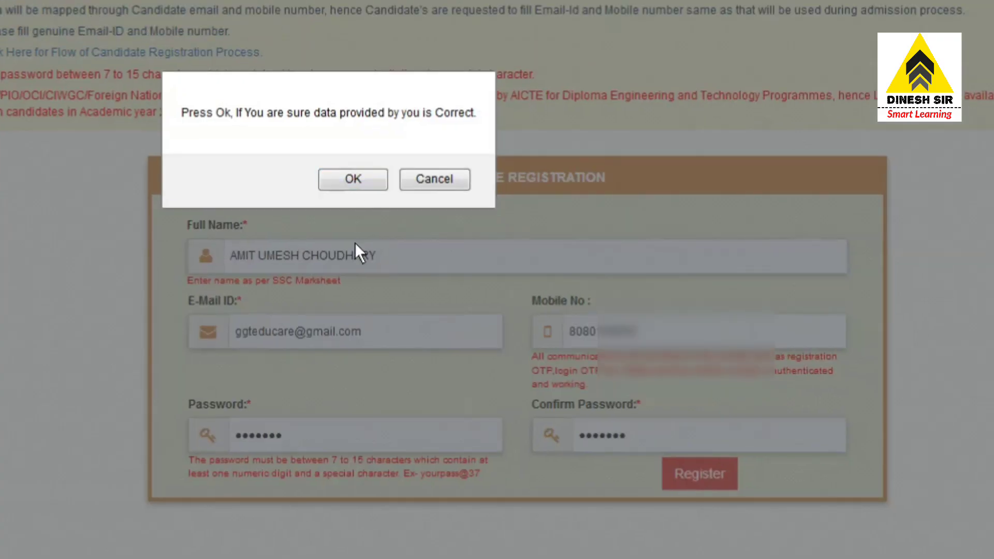
Confirm the registration details, then enter and submit the received mobile OTP
left_click(352, 180)
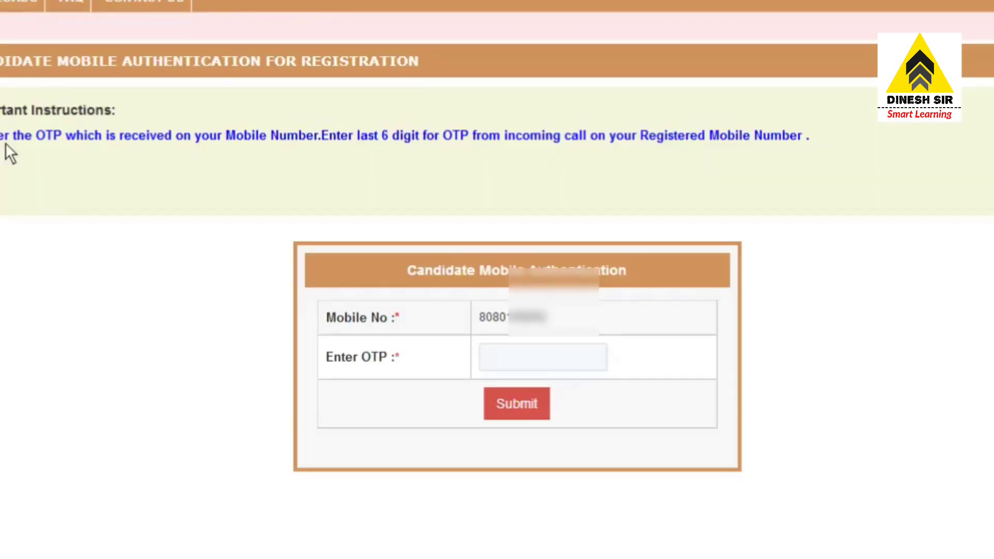
left_click_drag(3, 136, 833, 130)
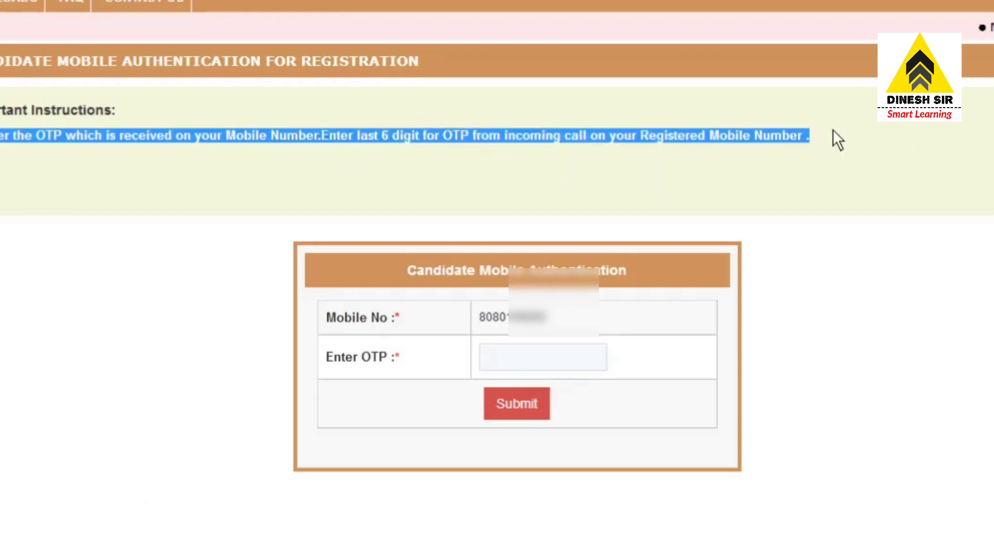
left_click(390, 183)
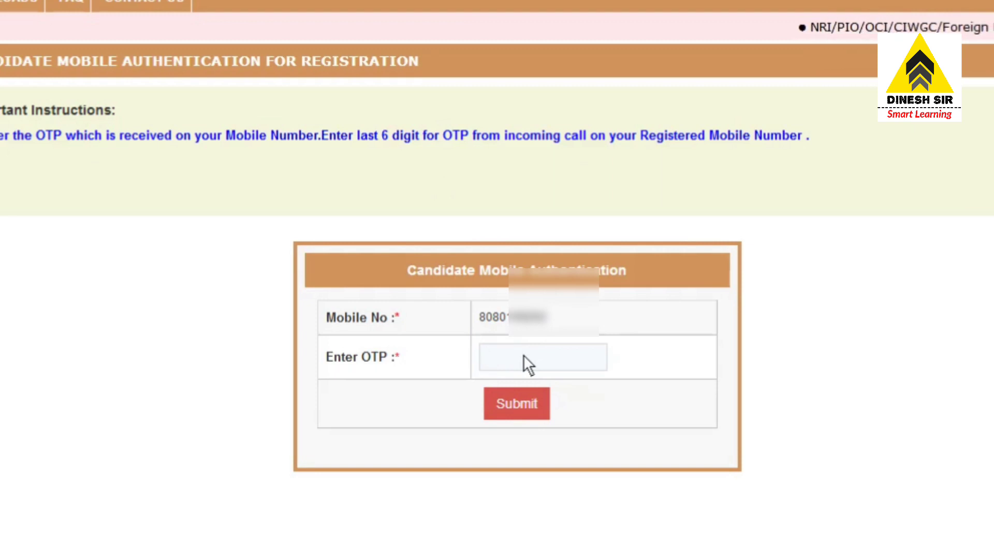
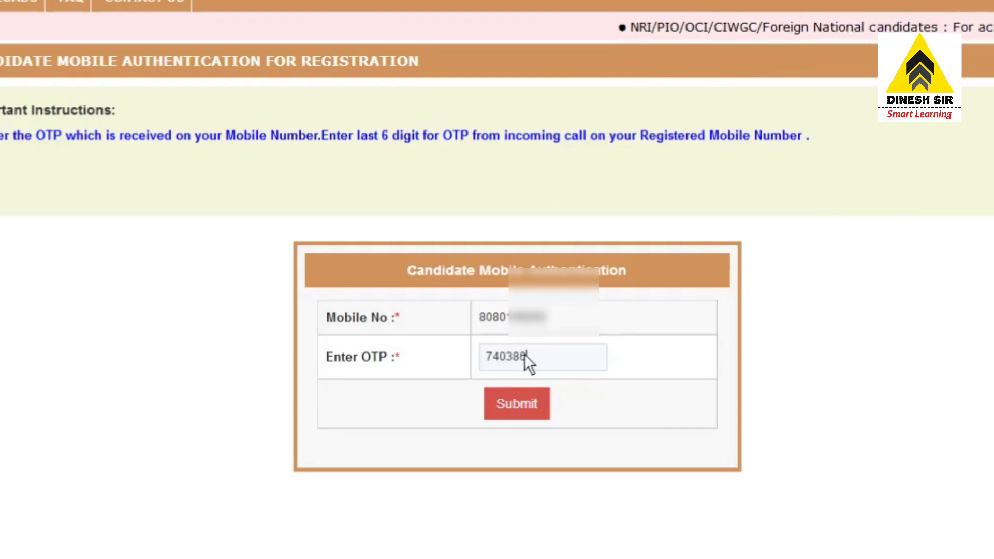
left_click(511, 399)
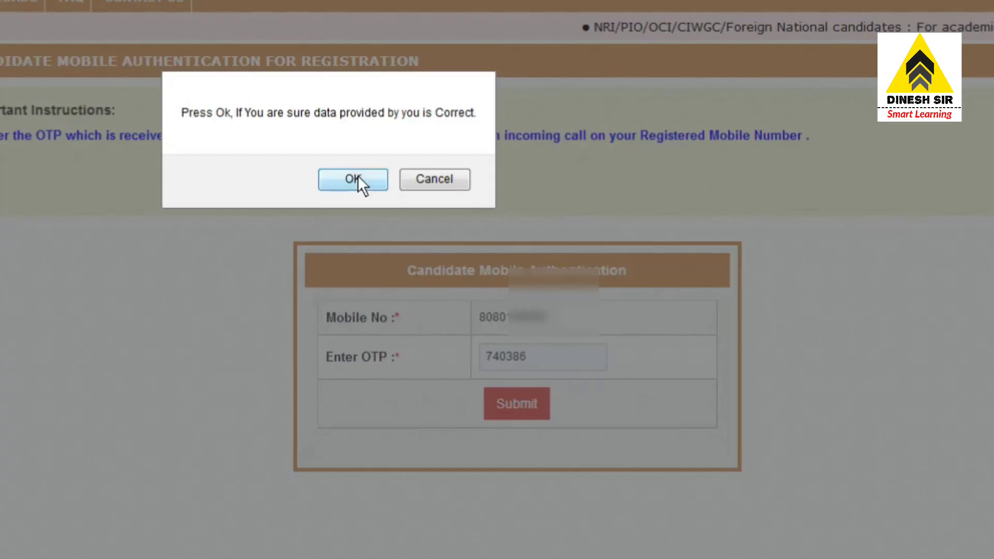
left_click(358, 176)
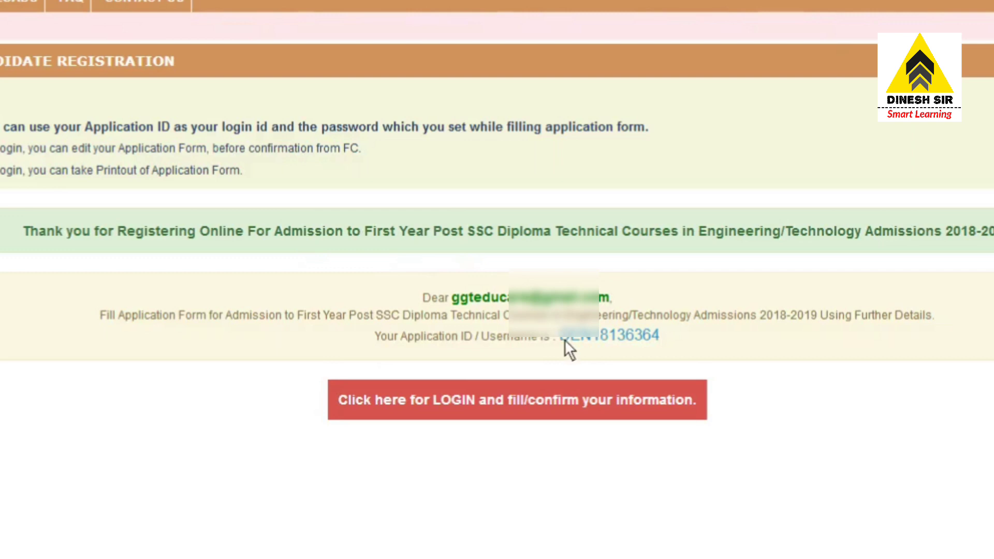
Copy the new Application ID and go to the candidate login page
left_click_drag(563, 339, 658, 332)
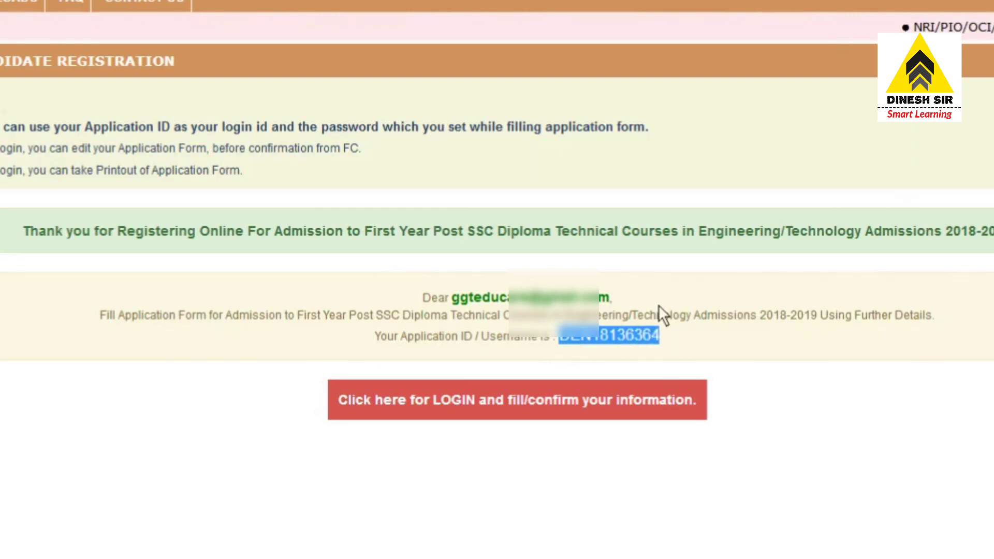
right_click(613, 330)
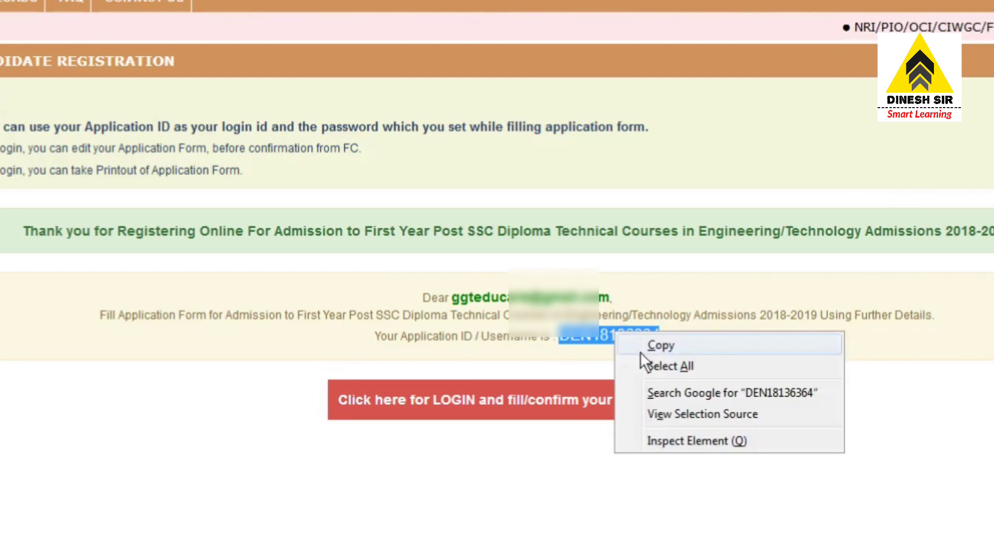
left_click(643, 351)
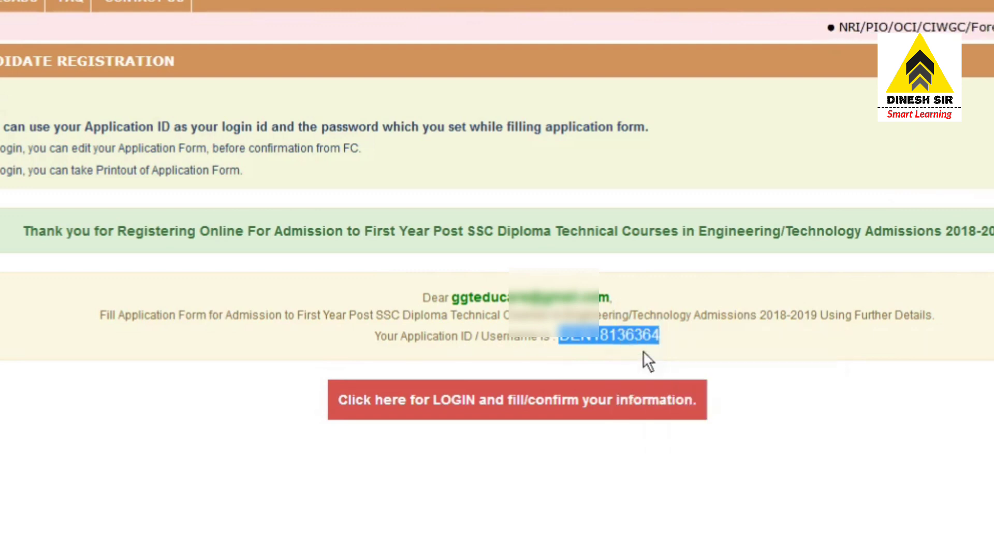
left_click(435, 406)
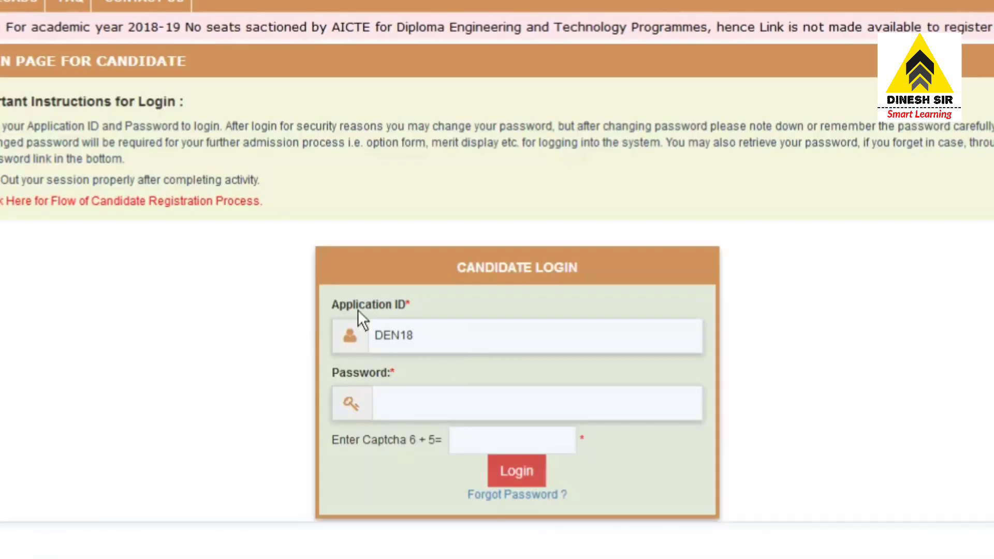
Log in with the pasted Application ID, the account password and the captcha answer
left_click_drag(458, 343, 358, 361)
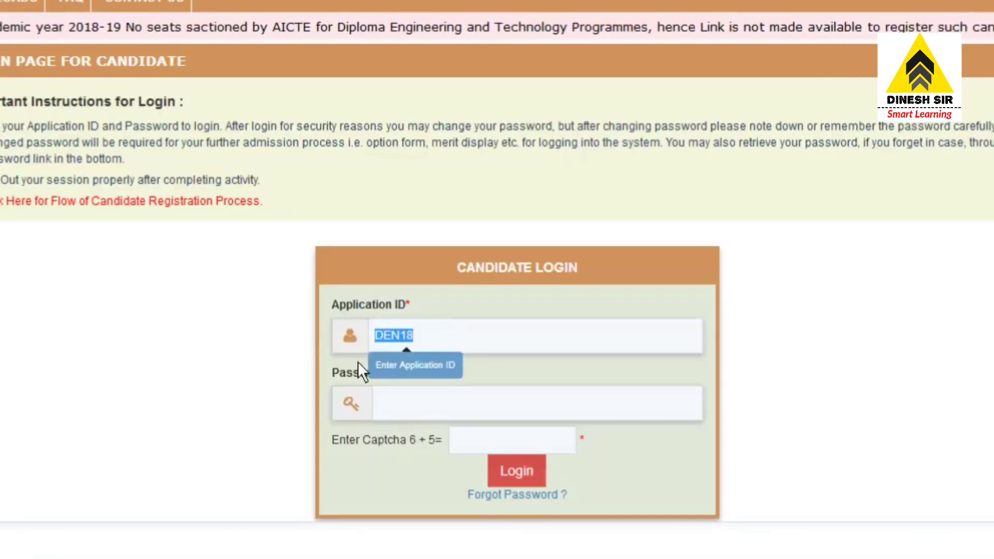
right_click(442, 339)
left_click(479, 422)
left_click(426, 402)
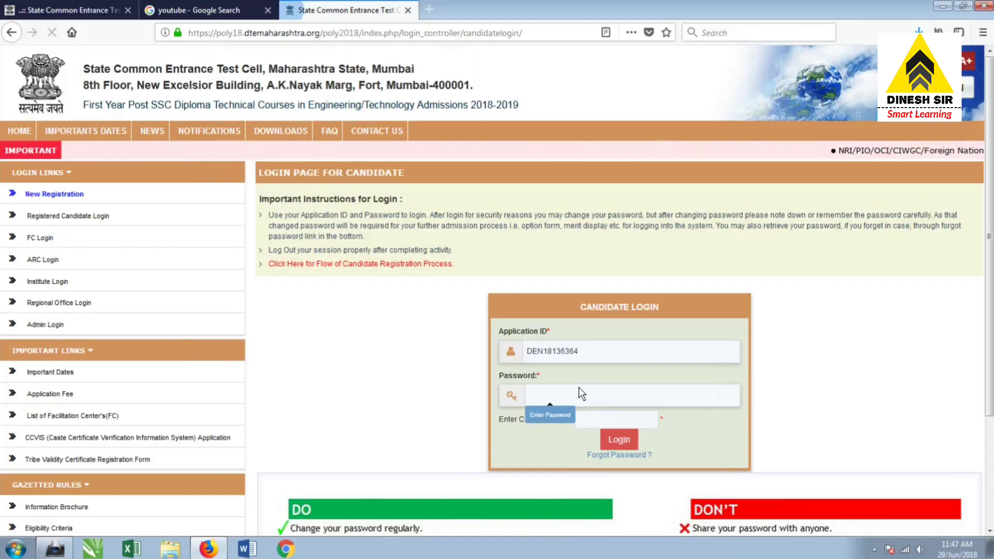
type("•••")
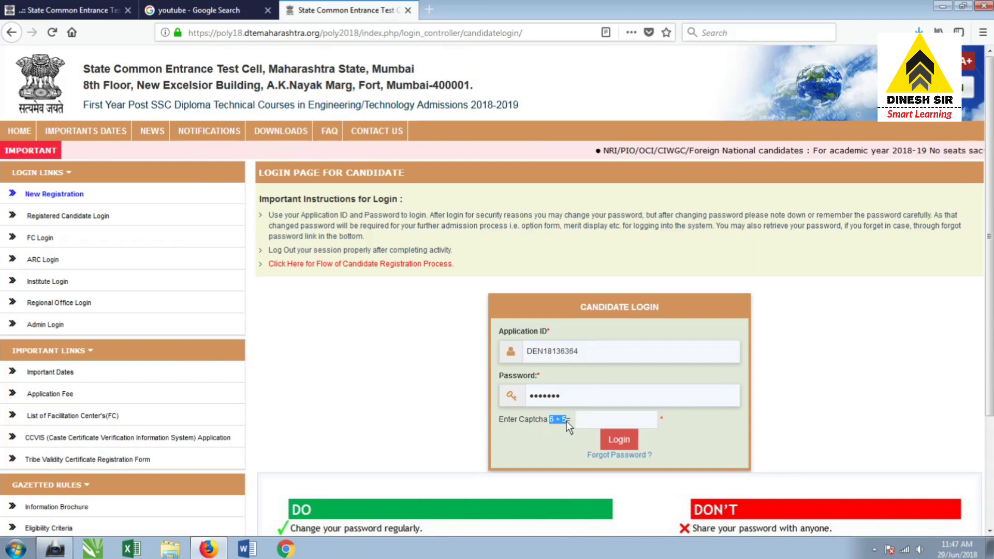
left_click(583, 418)
type("11")
key("Return")
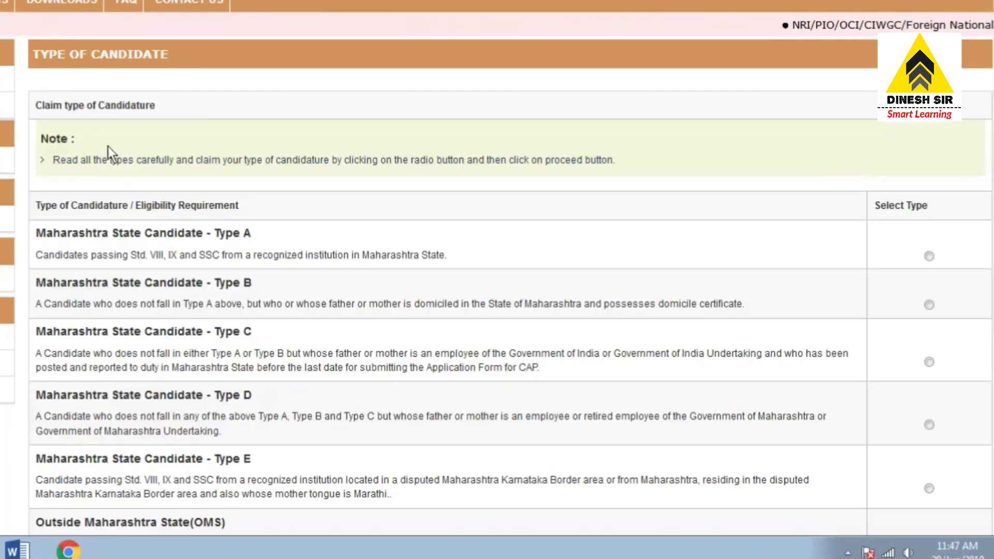
Review the Type A/B/C descriptions, choose Maharashtra State Candidate Type A, and save it
scroll(635, 129, "down", 3)
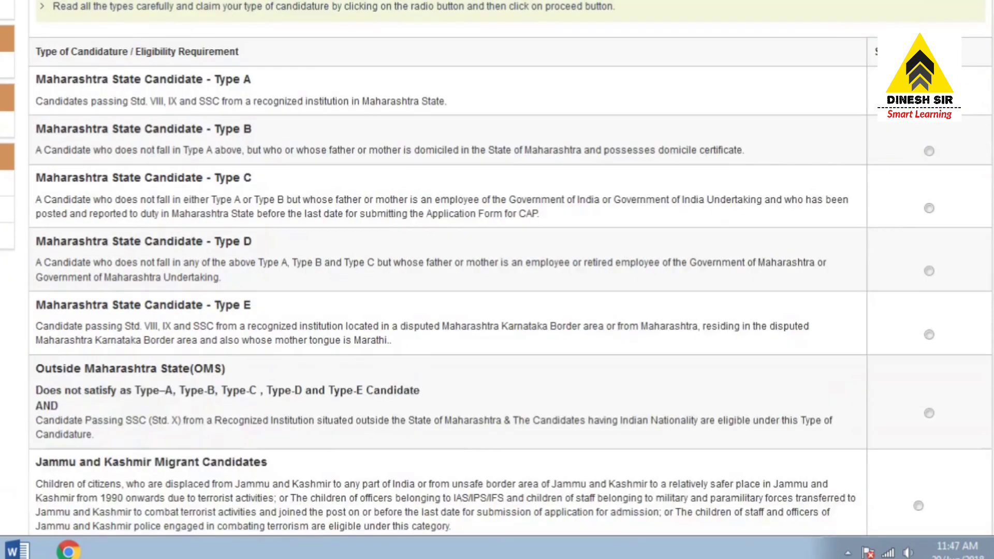
scroll(497, 268, "down", 1)
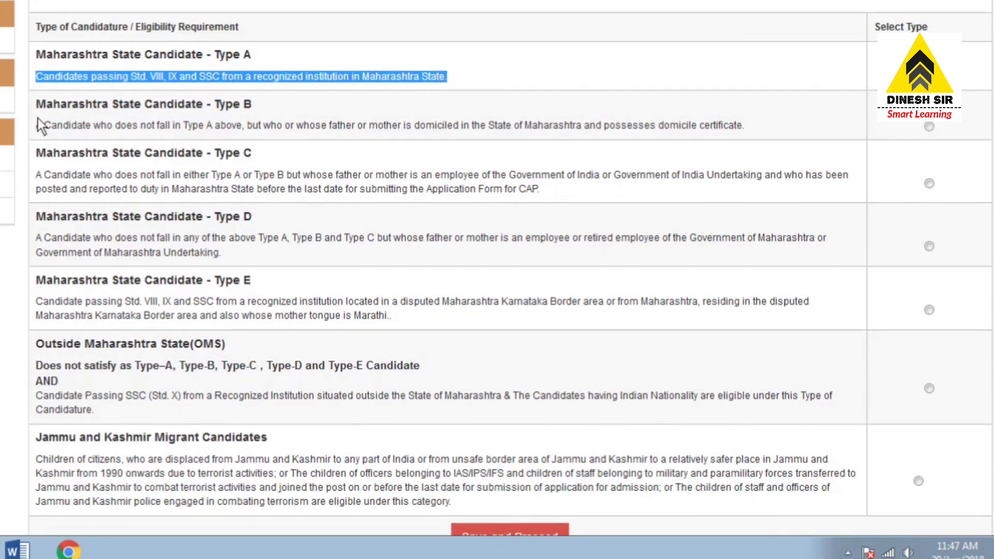
left_click_drag(39, 128, 169, 138)
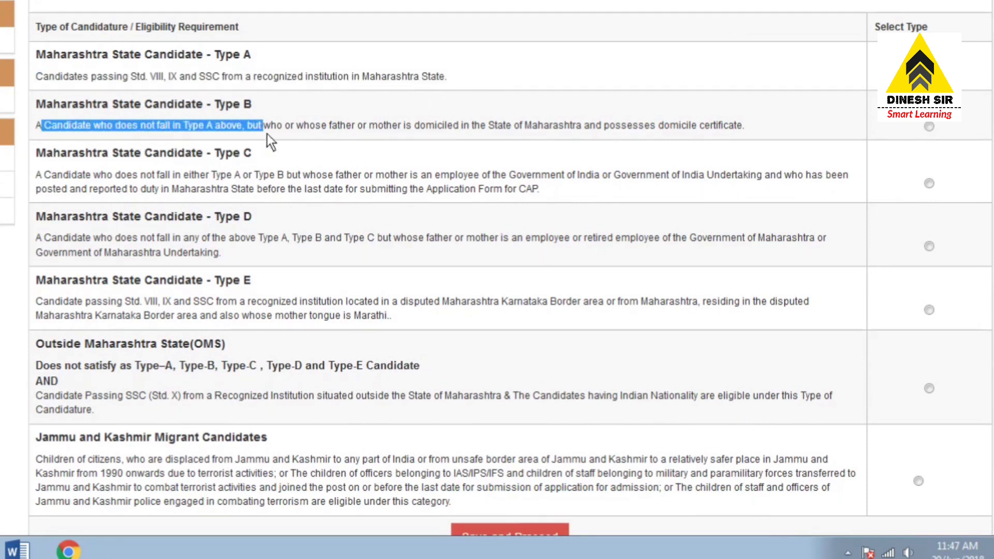
left_click(744, 129)
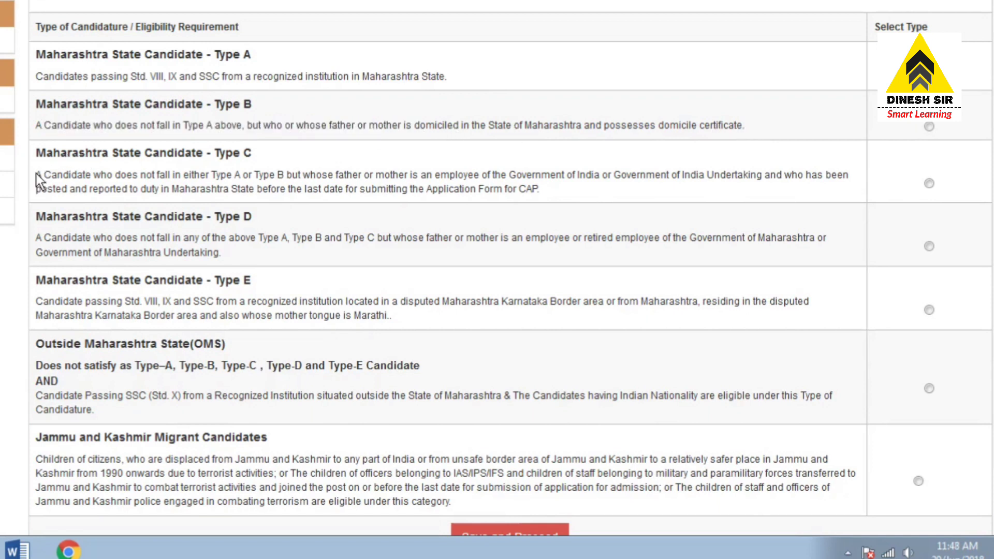
left_click_drag(47, 179, 192, 189)
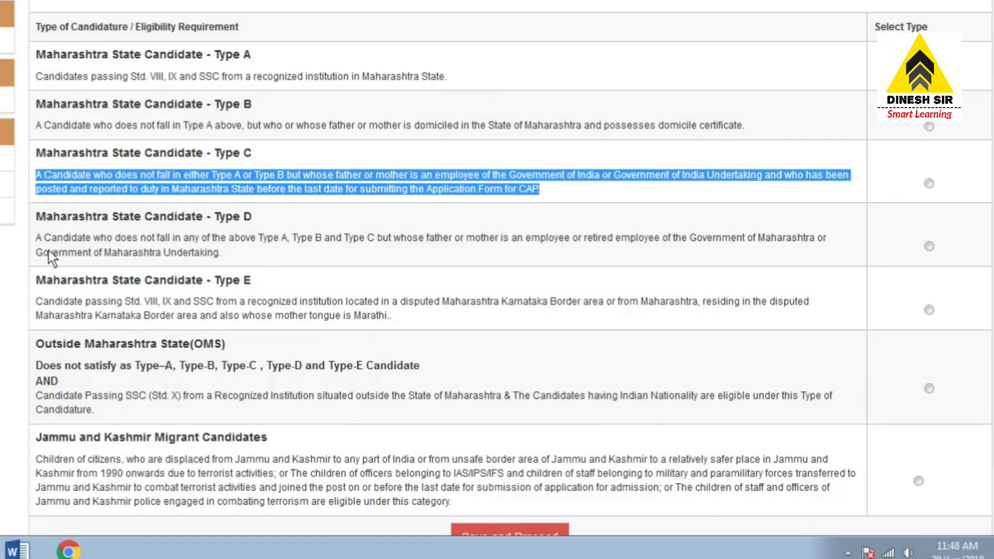
left_click(113, 238)
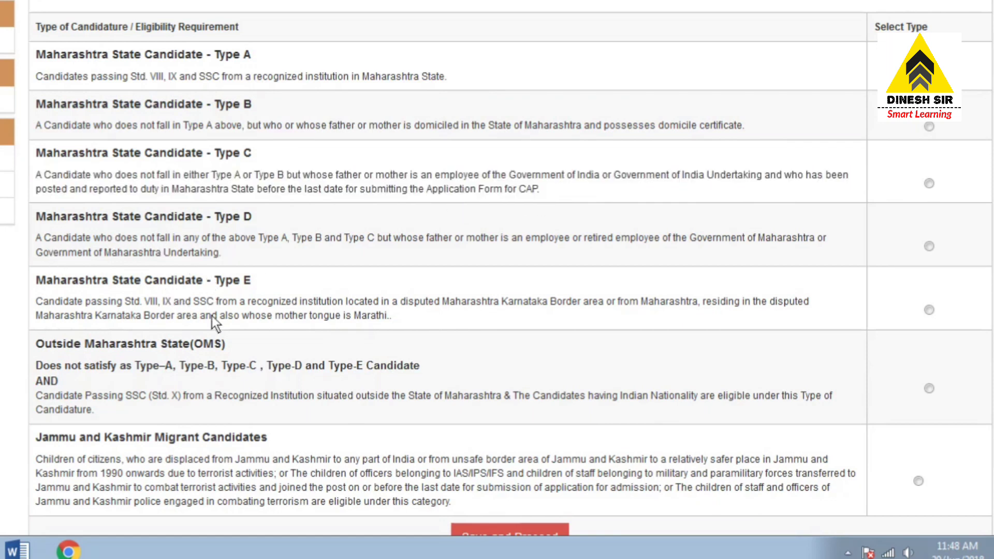
left_click_drag(35, 76, 215, 77)
left_click(338, 104)
scroll(992, 211, "down", 2)
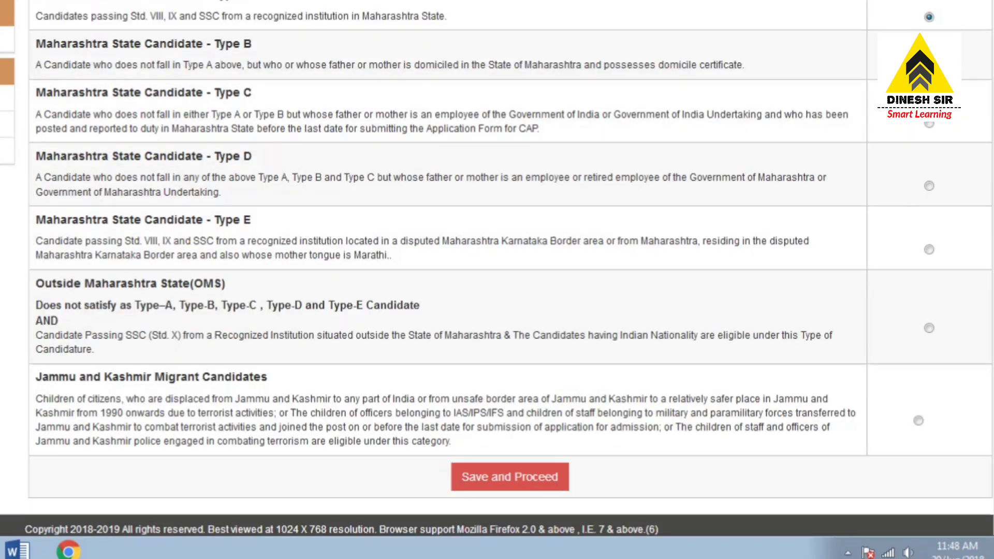
left_click(529, 462)
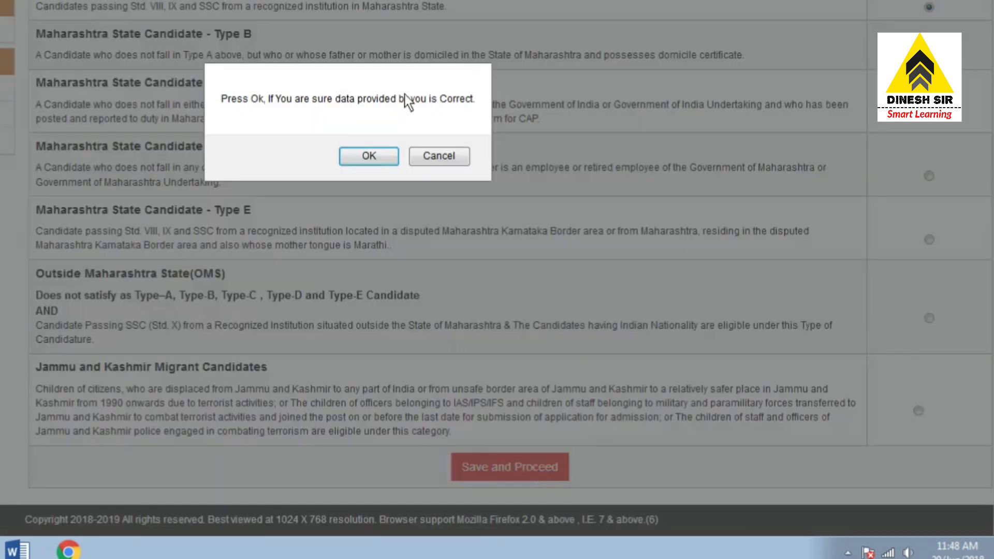
left_click(368, 156)
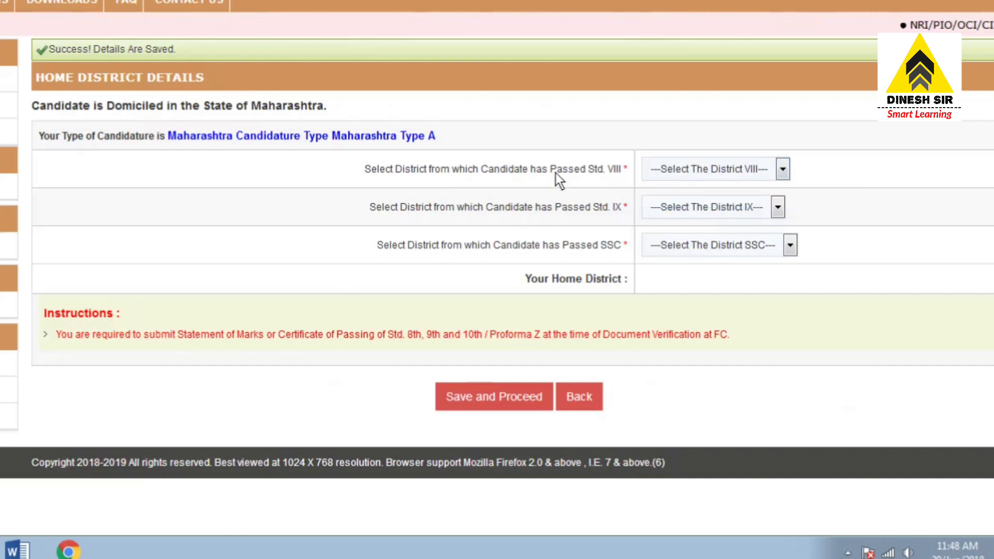
Choose Mumbai-Suburban as the Std. VIII and Std. IX districts
left_click_drag(550, 170, 603, 170)
left_click(718, 173)
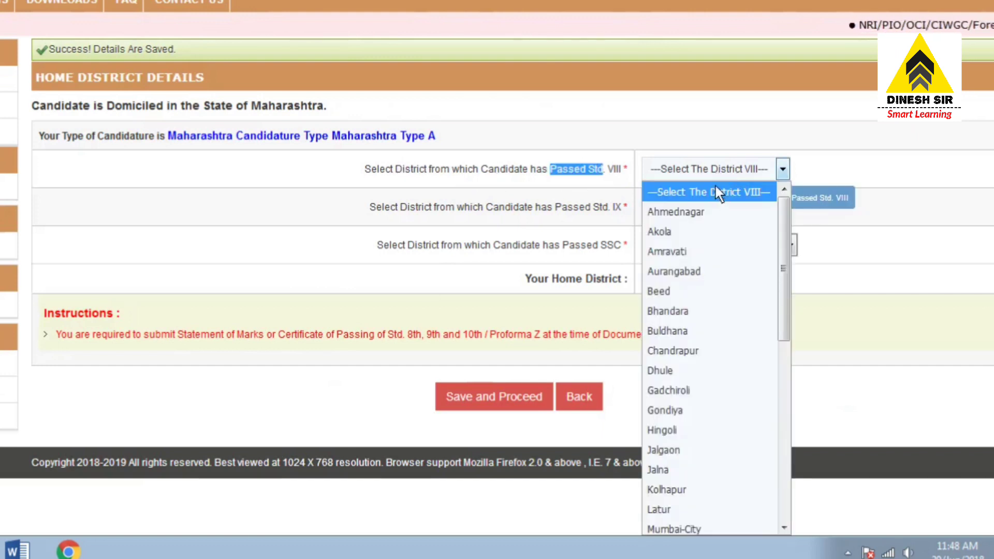
key("m")
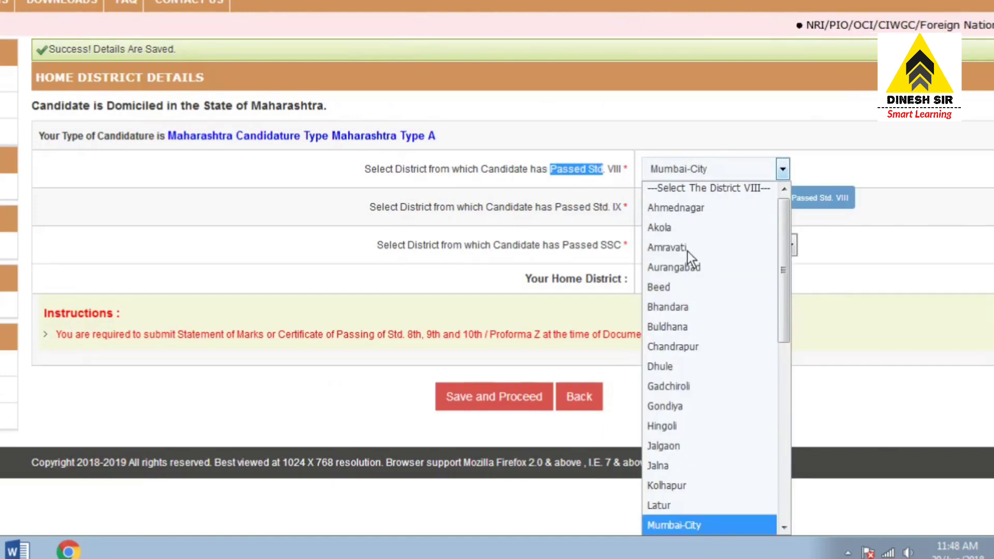
key("m")
left_click(697, 527)
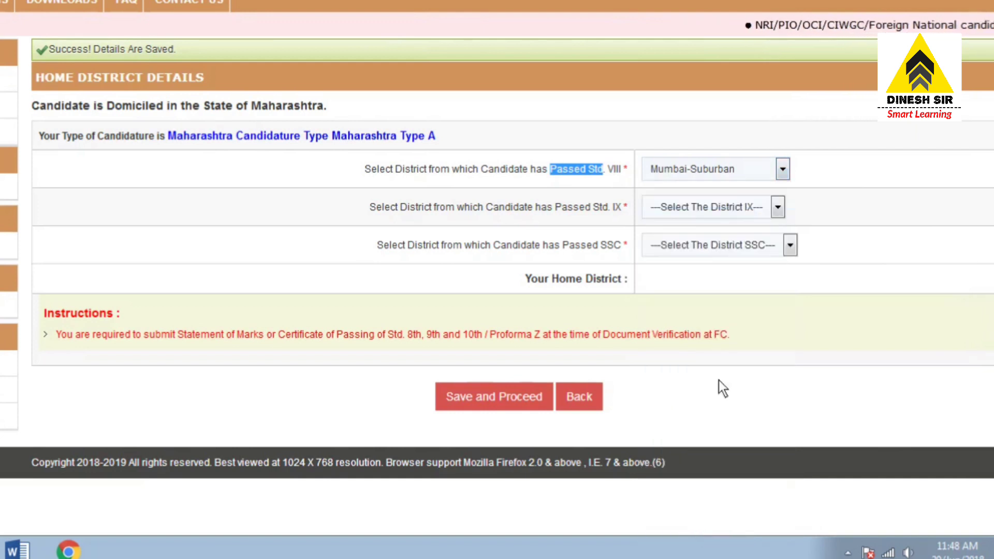
left_click(702, 213)
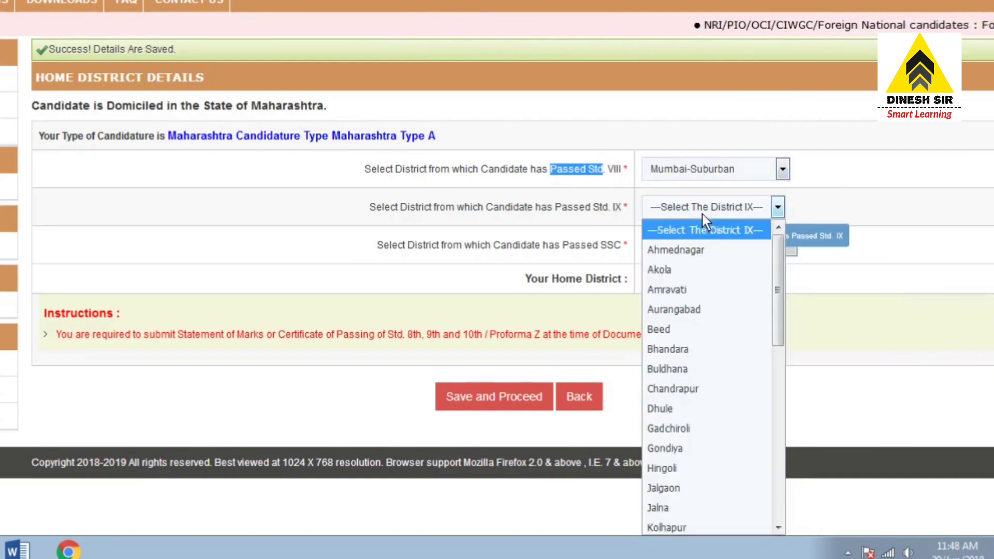
key("m")
key("m")
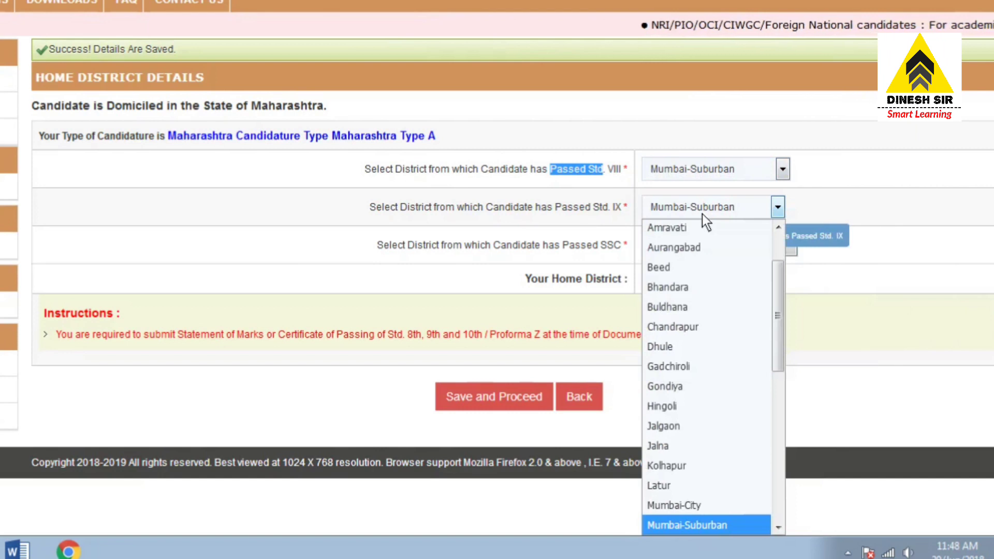
left_click(697, 525)
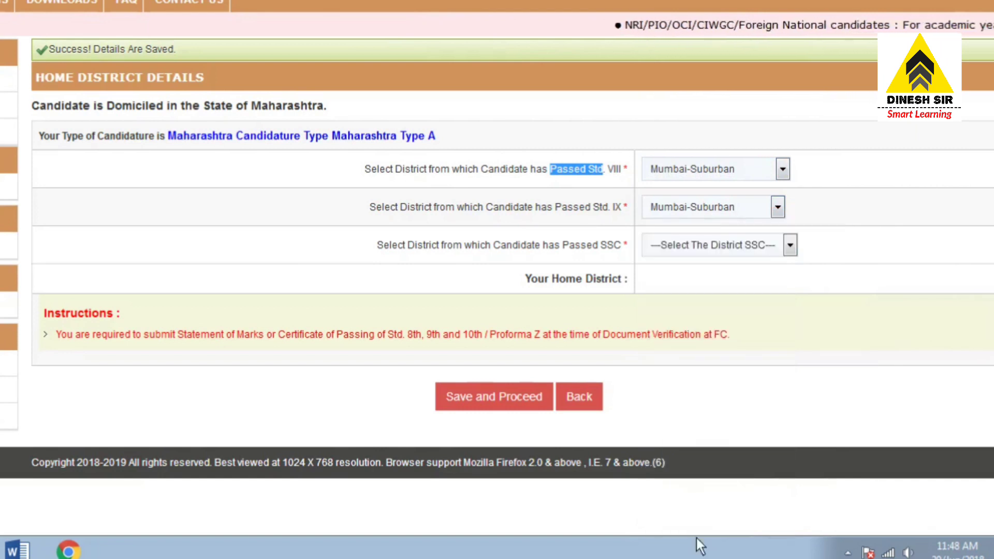
Set the SSC district to Mumbai-Suburban and save the home district details
left_click(712, 234)
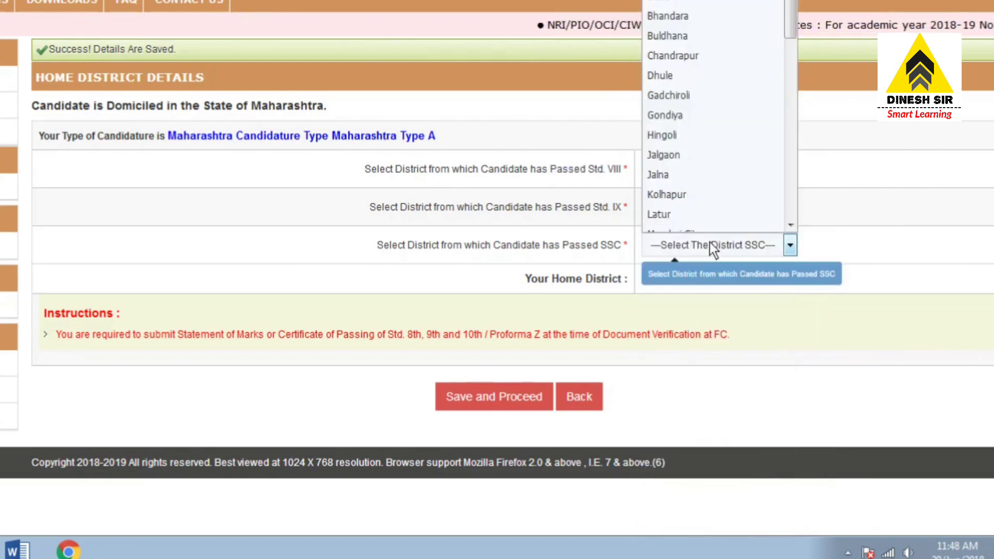
key("m")
key("m")
left_click(709, 234)
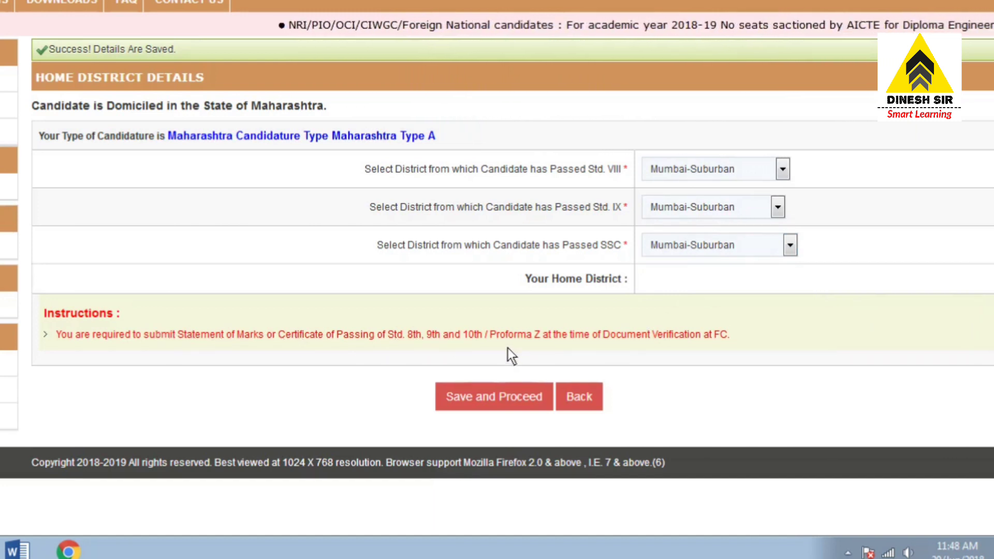
left_click(489, 399)
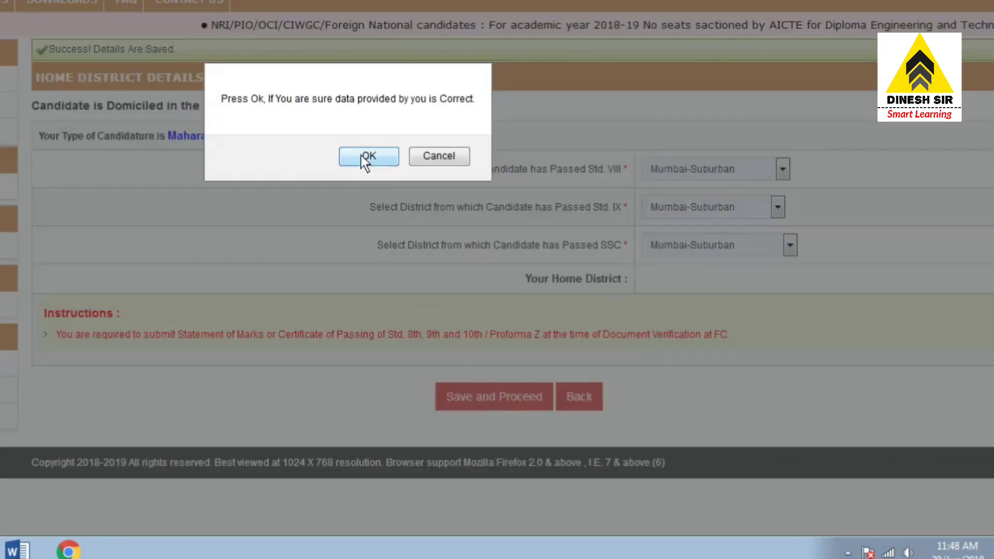
left_click(361, 155)
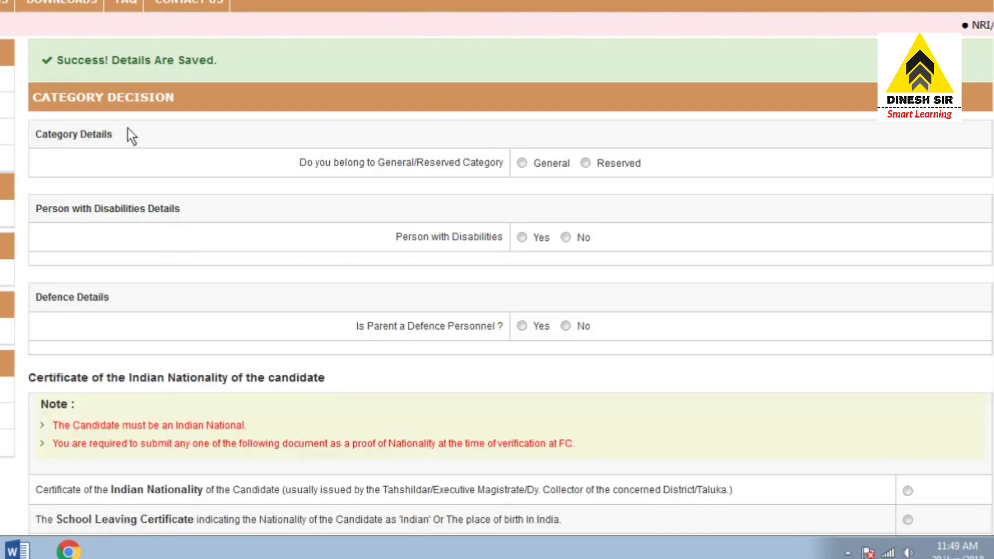
Choose General category and answer No for disability and defence-personnel parent
left_click_drag(31, 136, 130, 138)
left_click(314, 163)
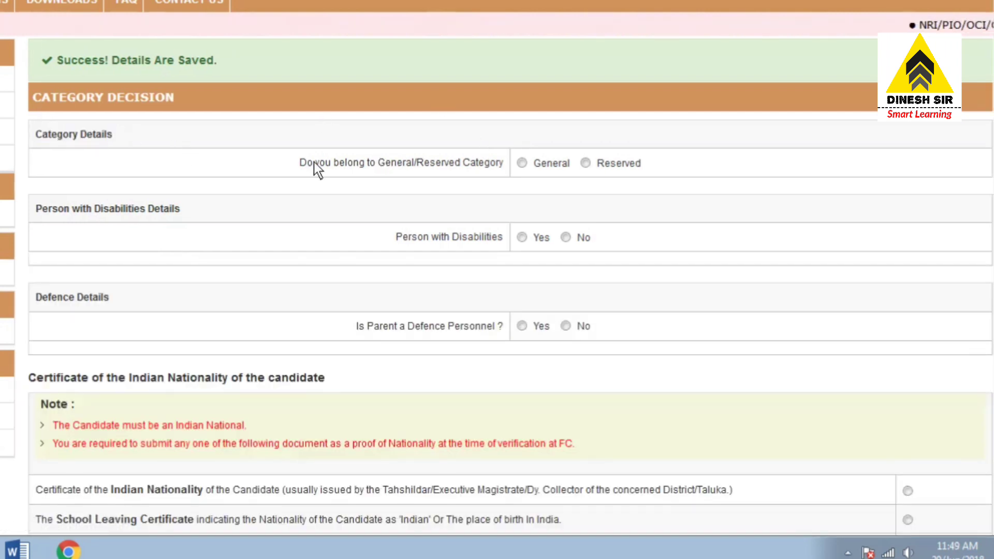
left_click(521, 163)
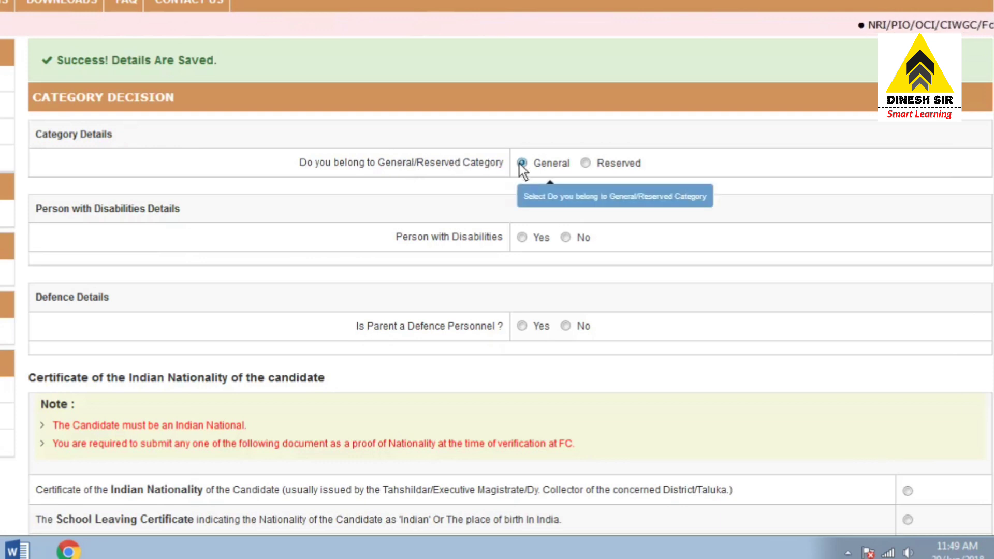
left_click(572, 239)
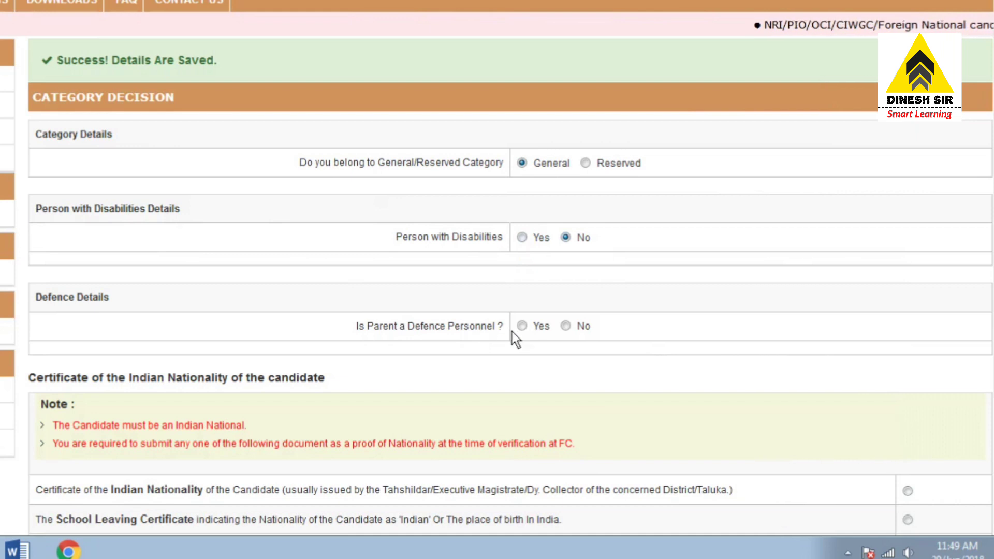
left_click(565, 325)
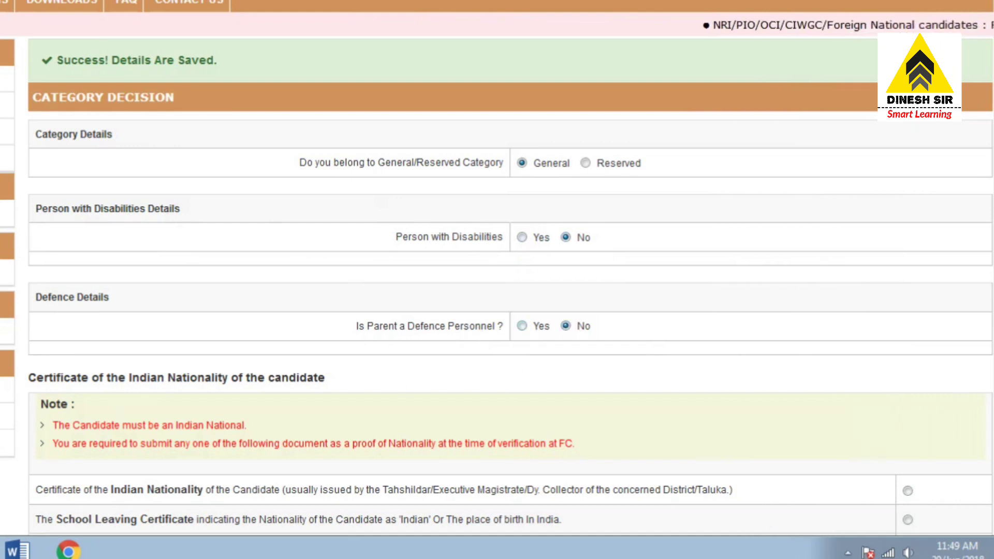
Select School Leaving Certificate as nationality proof and save the category details
scroll(159, 380, "down", 3)
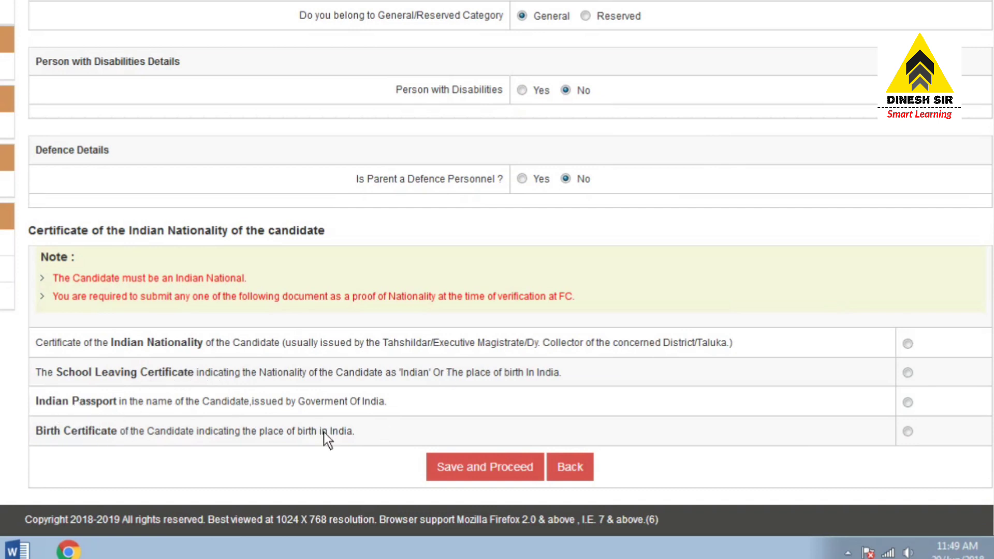
left_click_drag(103, 430, 339, 431)
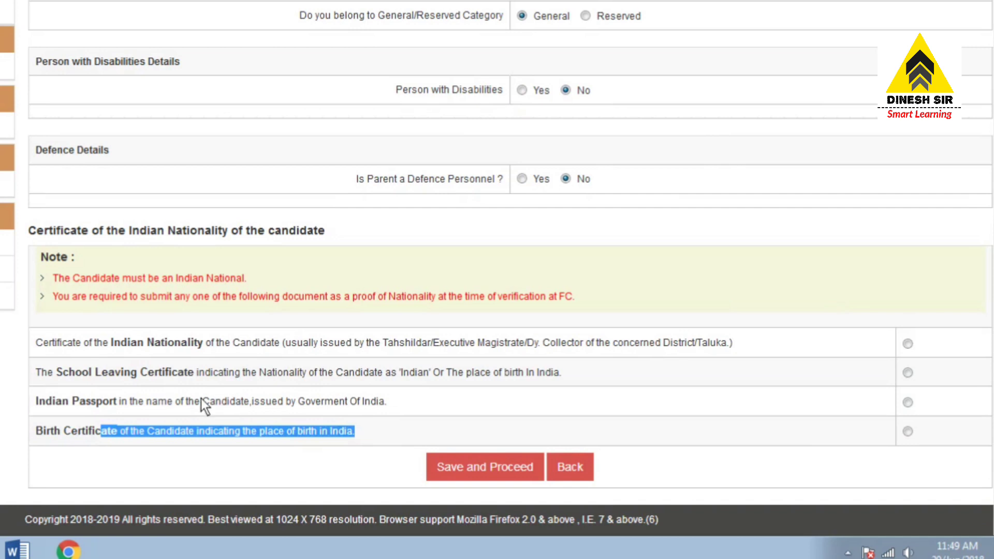
left_click_drag(198, 375, 274, 374)
left_click_drag(46, 381, 253, 370)
left_click(908, 374)
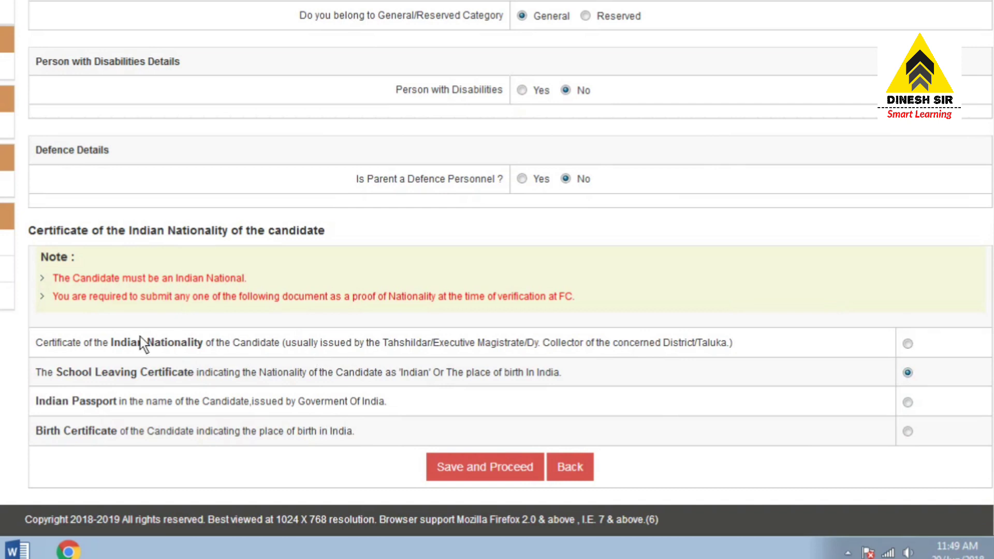
left_click(515, 481)
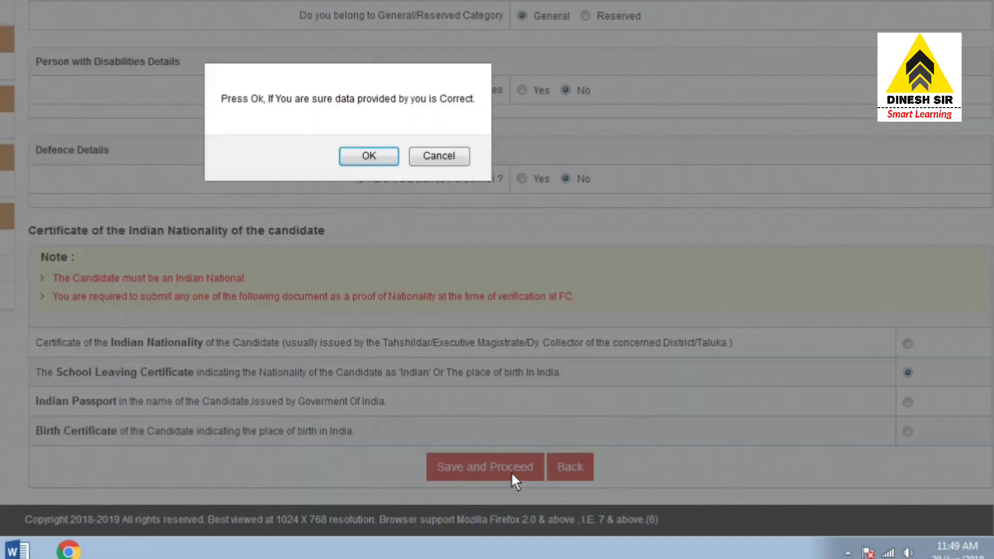
left_click(358, 161)
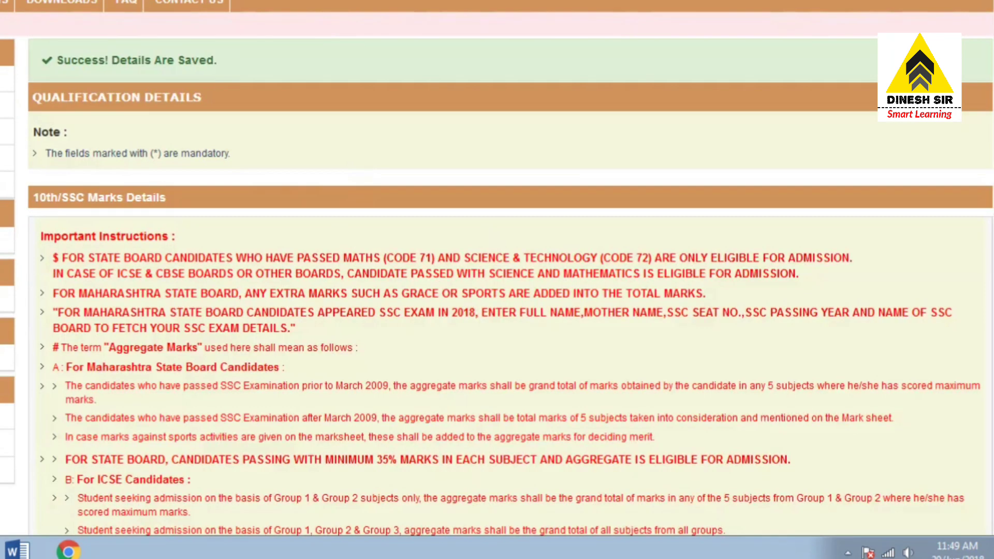
Select Maharashtra State Board of Education as the SSC board
scroll(497, 270, "down", 5)
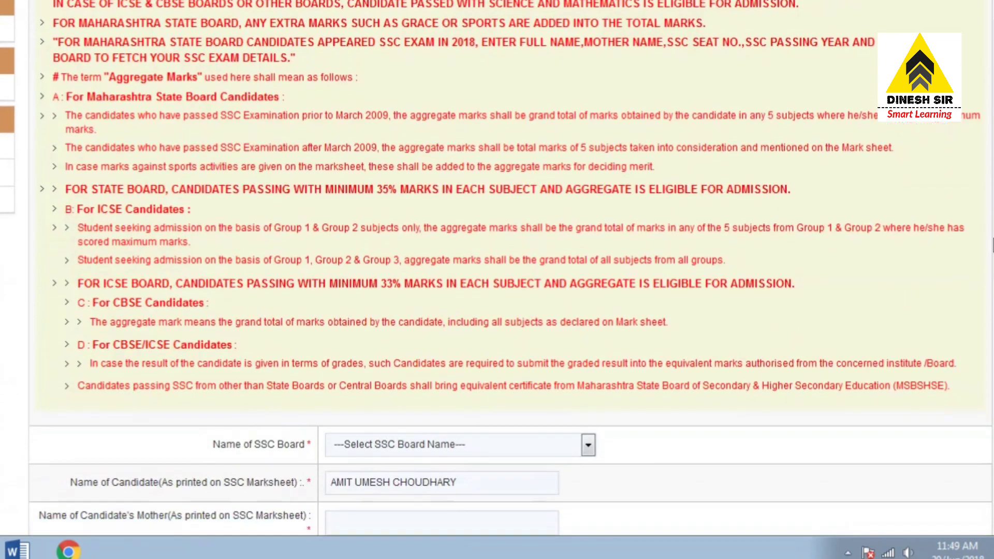
left_click_drag(992, 243, 992, 376)
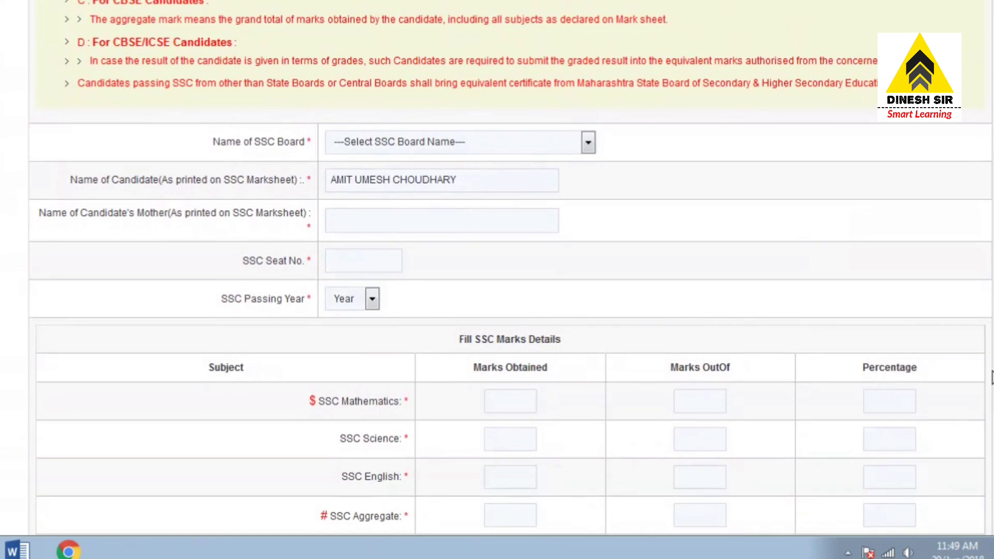
left_click(450, 141)
left_click(451, 166)
left_click(461, 152)
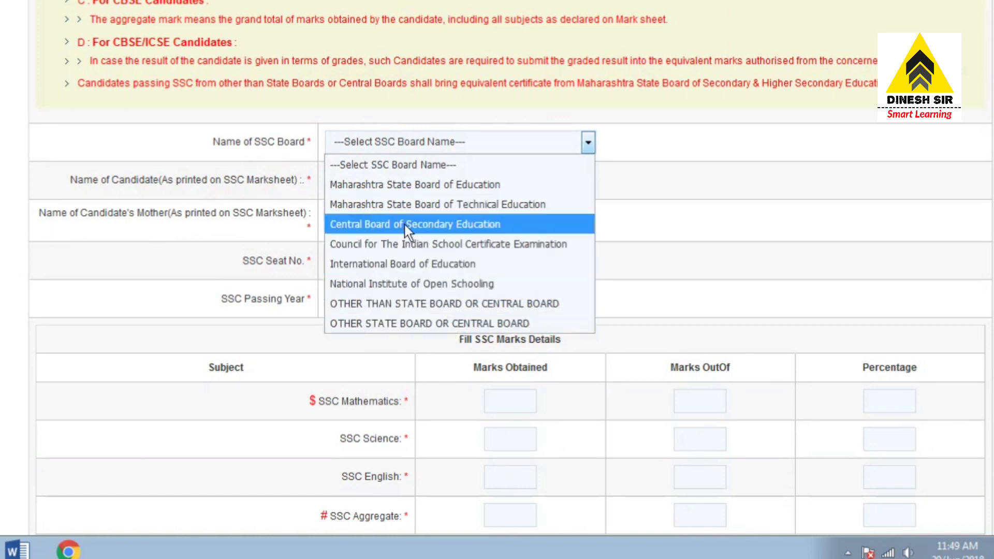
left_click(418, 185)
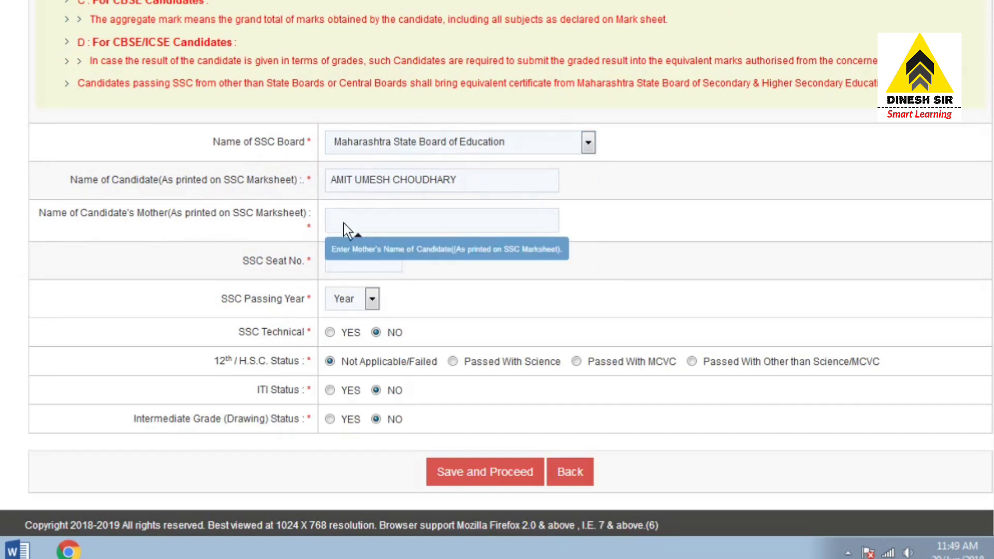
Enter the mother's name and the SSC seat number
left_click(359, 225)
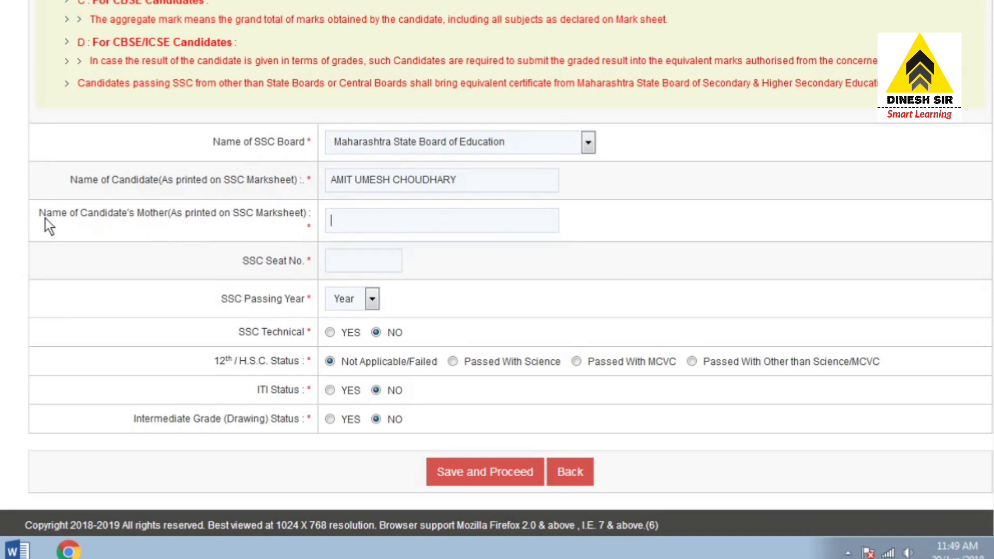
left_click_drag(43, 216, 331, 222)
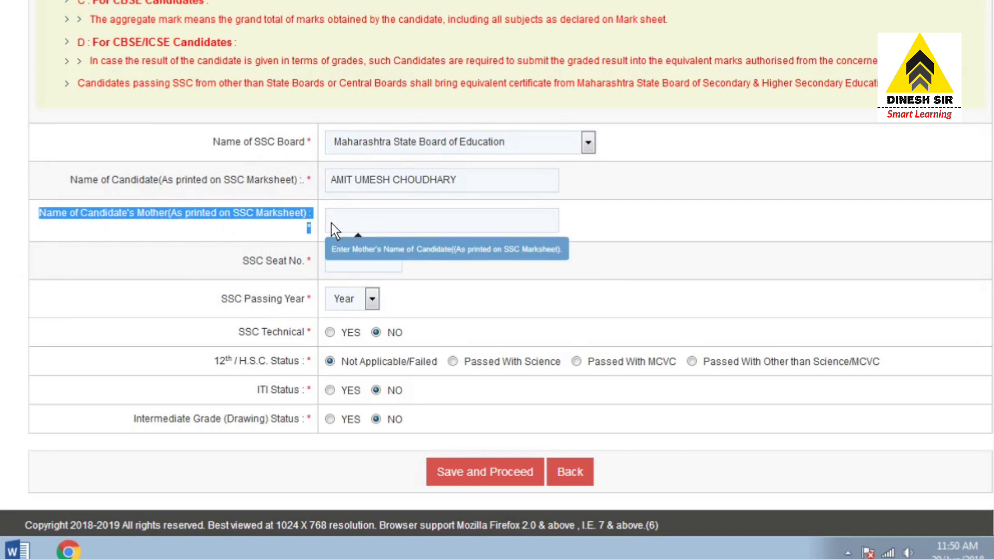
left_click(362, 224)
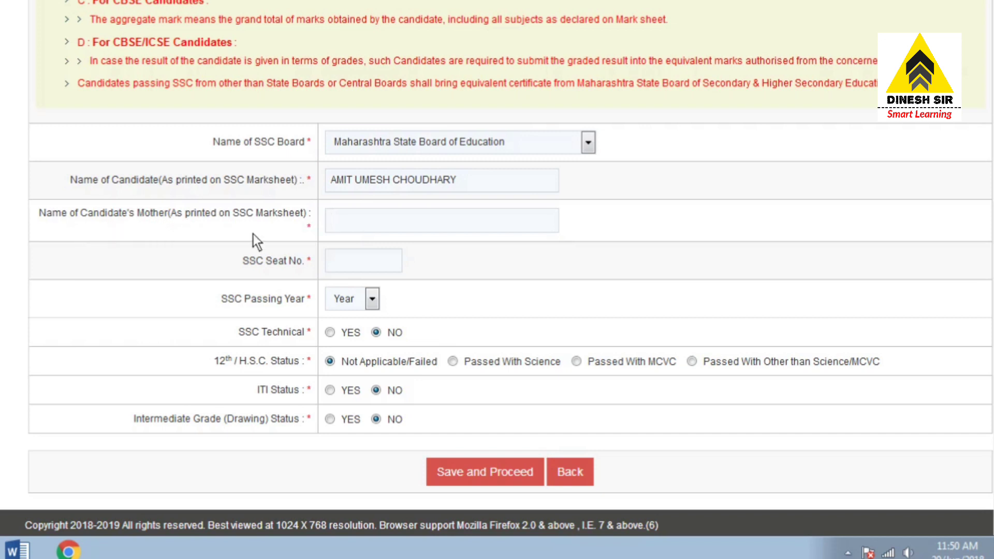
type("AARTI")
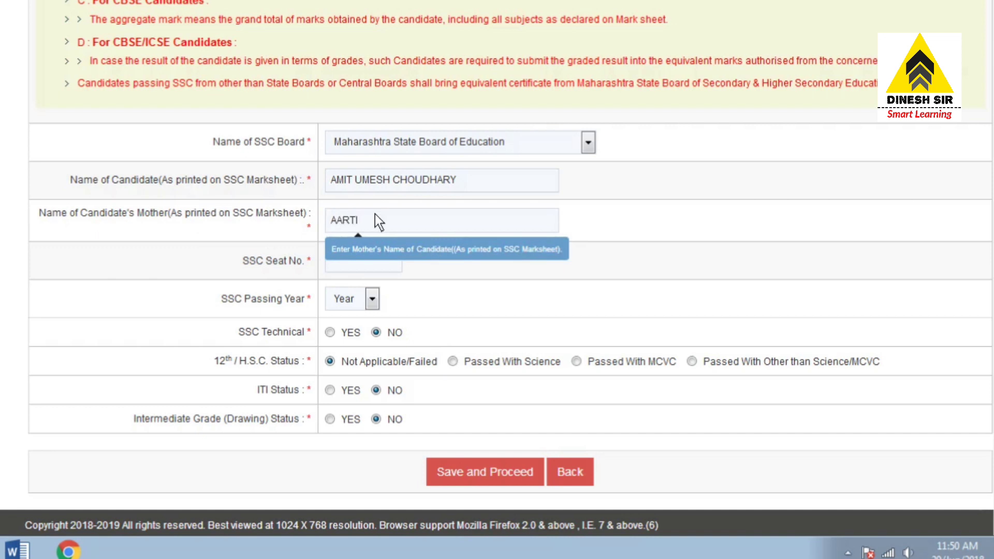
left_click(371, 262)
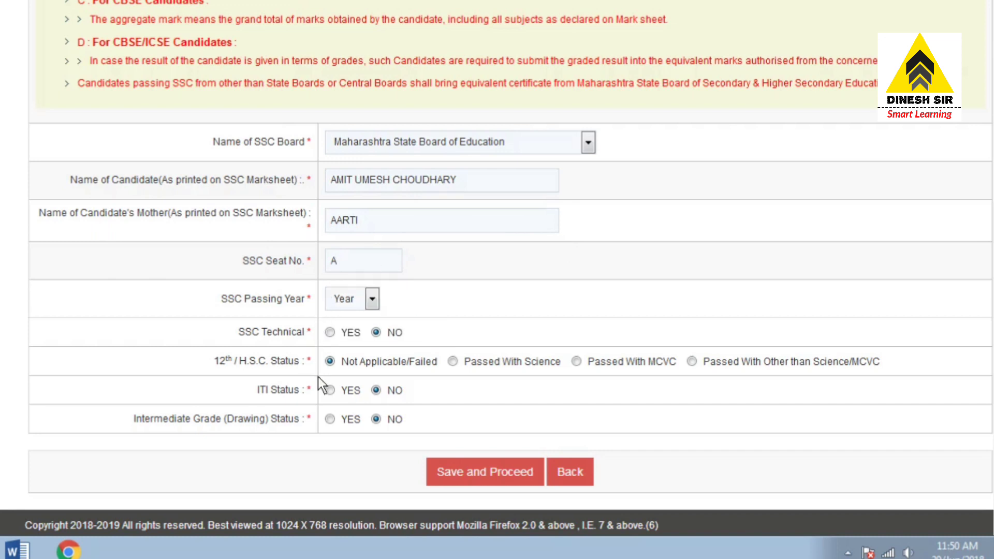
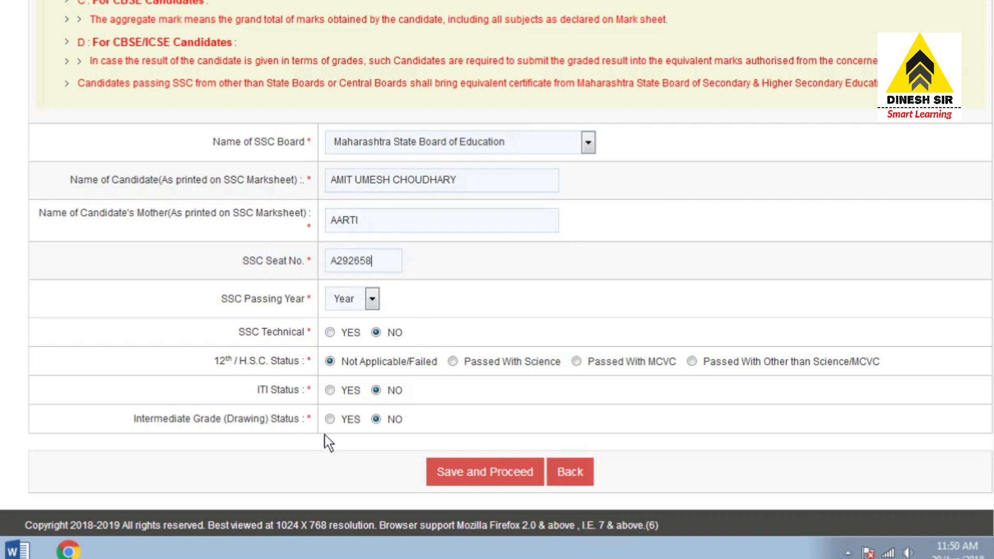
left_click(354, 305)
left_click(366, 256)
key("BackSpace")
type("8")
Set the SSC passing year to 2018 from its dropdown
left_click(331, 306)
key("Escape")
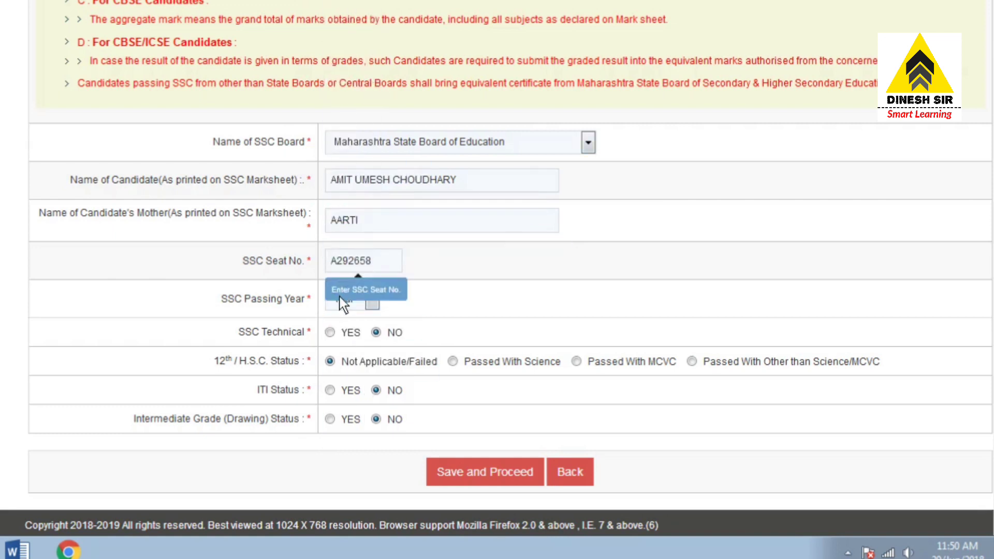
left_click(368, 309)
left_click(372, 300)
left_click(367, 301)
left_click(372, 290)
left_click(369, 299)
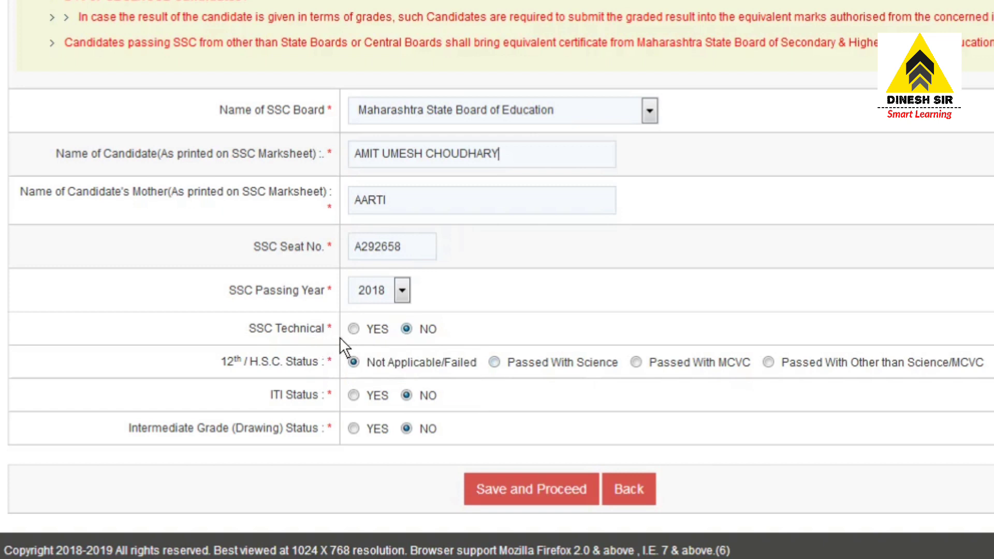
Change the passing year to 2017 and enter Mathematics 97/100 and Science 90/100
left_click(402, 291)
left_click(369, 1)
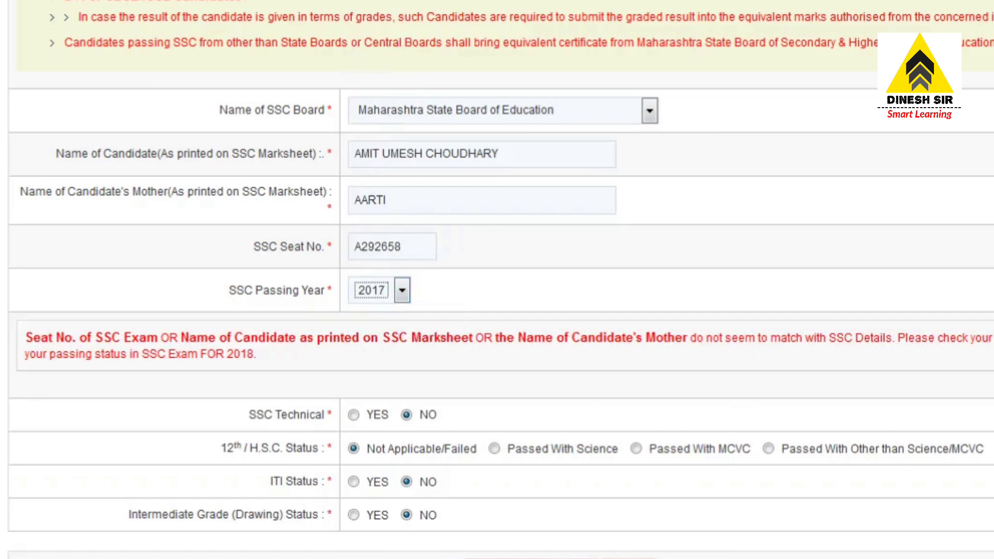
left_click(567, 412)
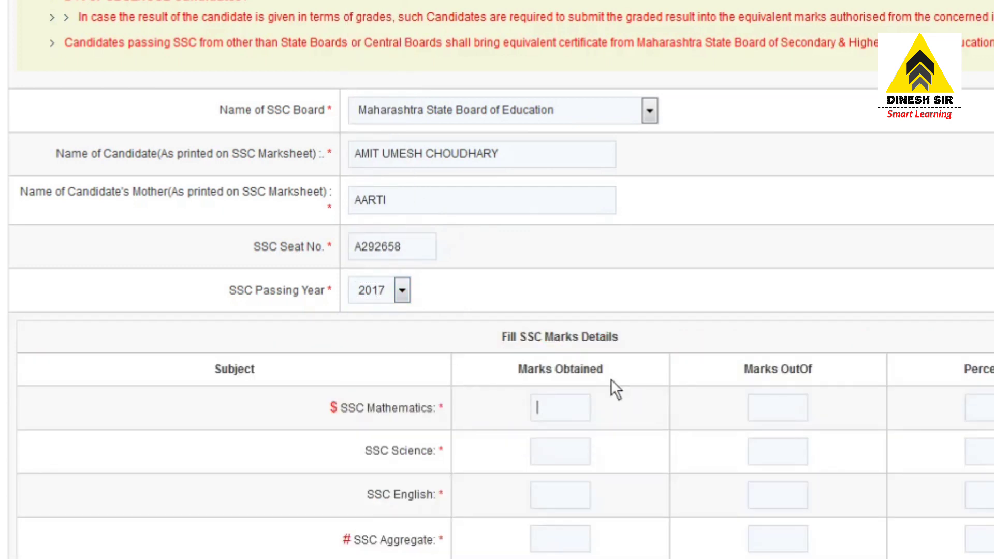
type("97")
key("Tab")
type("100")
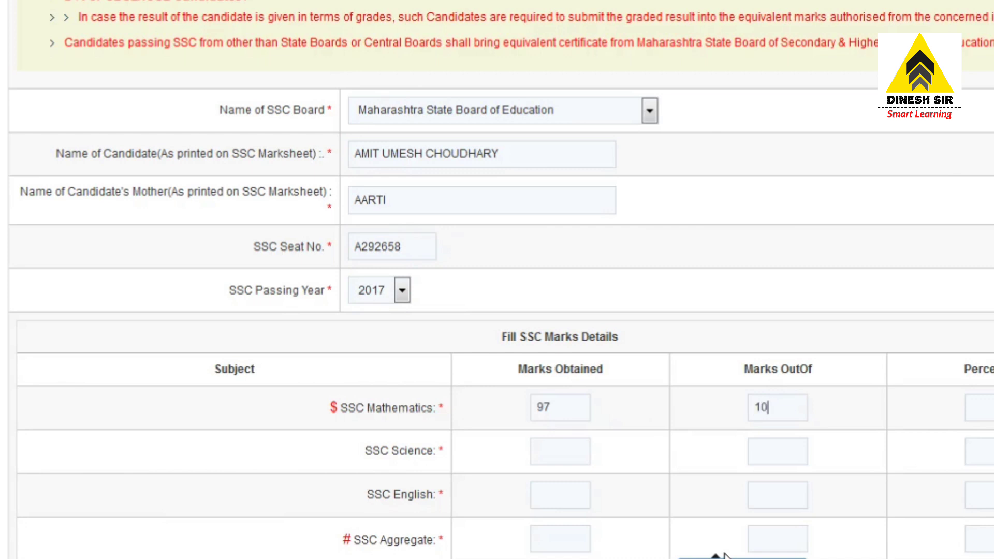
key("Tab")
key("Tab")
type("90")
key("Tab")
type("100")
key("Tab")
Enter English 82/100 and aggregate marks 450 out of 500
key("Tab")
type("8")
key("Tab")
left_click(556, 496)
type("2")
key("Tab")
type("100")
key("Tab")
key("Tab")
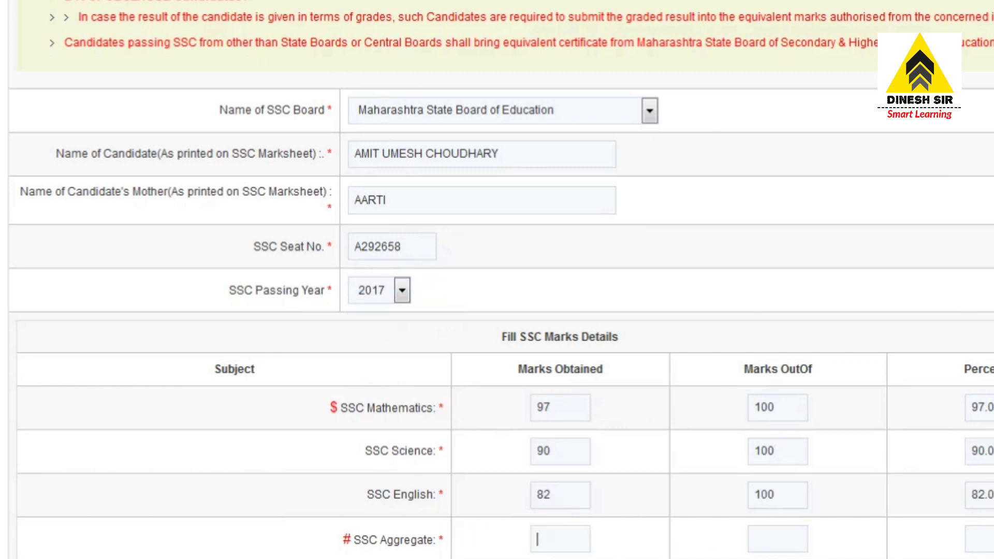
scroll(728, 390, "down", 4)
type("86")
key("Tab")
type("100")
key("BackSpace")
key("BackSpace")
key("BackSpace")
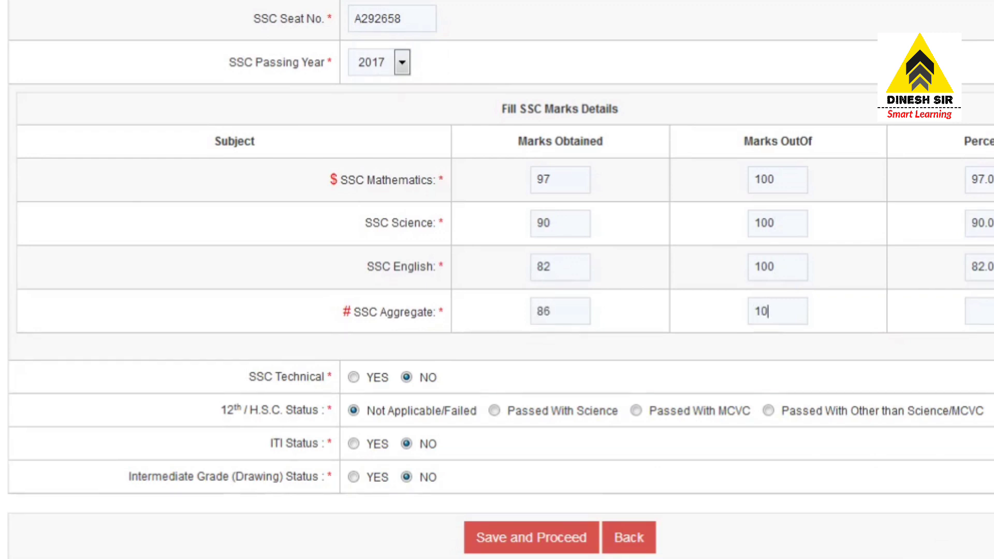
double_click(580, 316)
type("450")
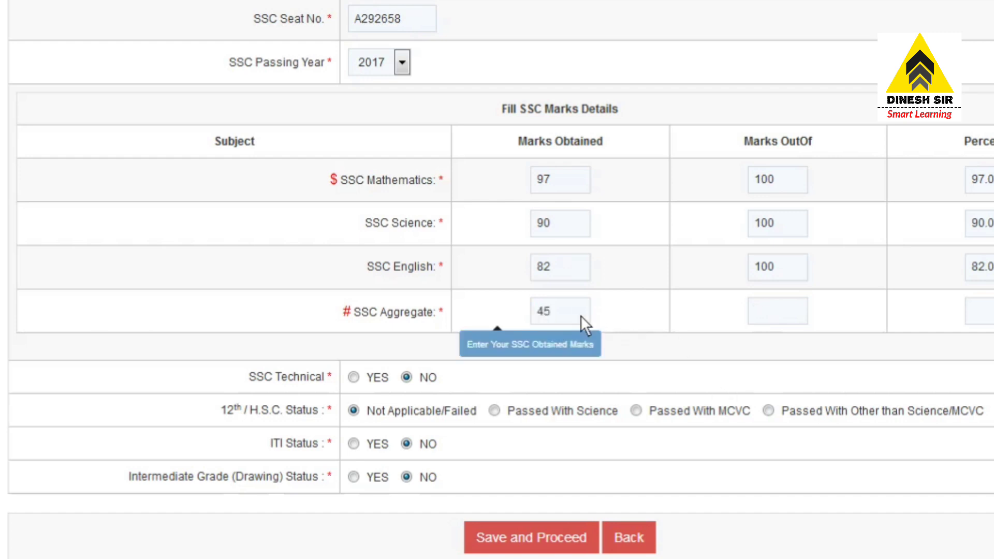
key("Tab")
type("500")
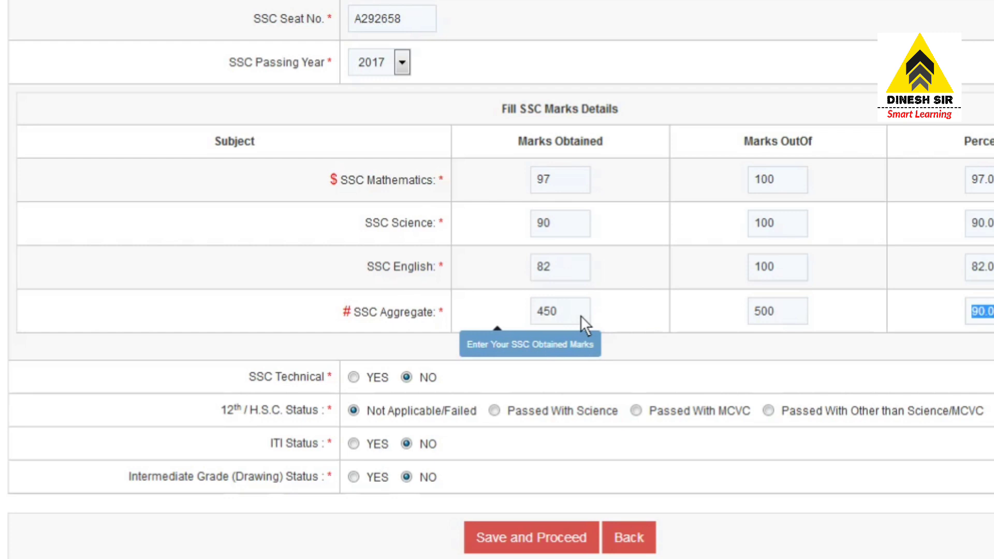
Save the SSC qualification details and confirm them
scroll(497, 279, "down", 1)
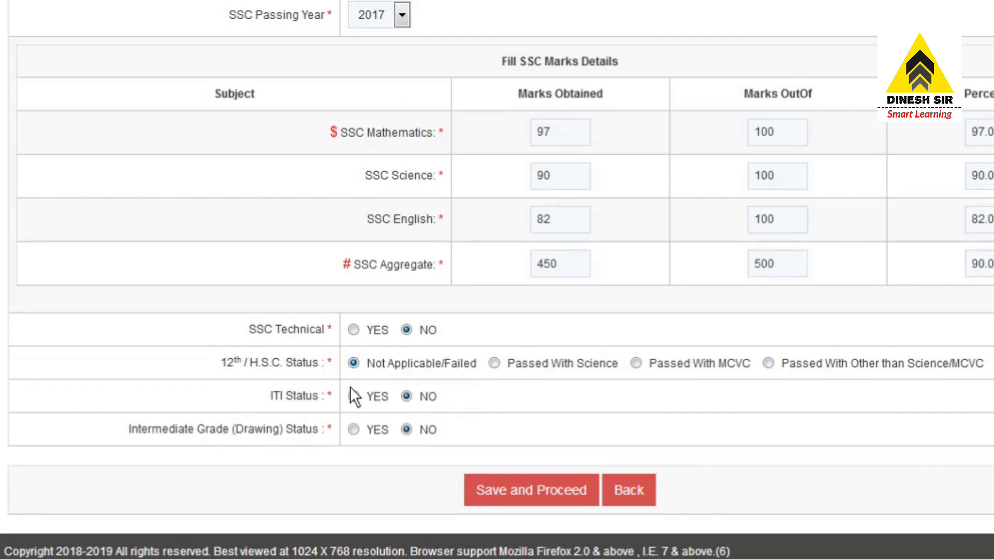
left_click(503, 489)
left_click(404, 137)
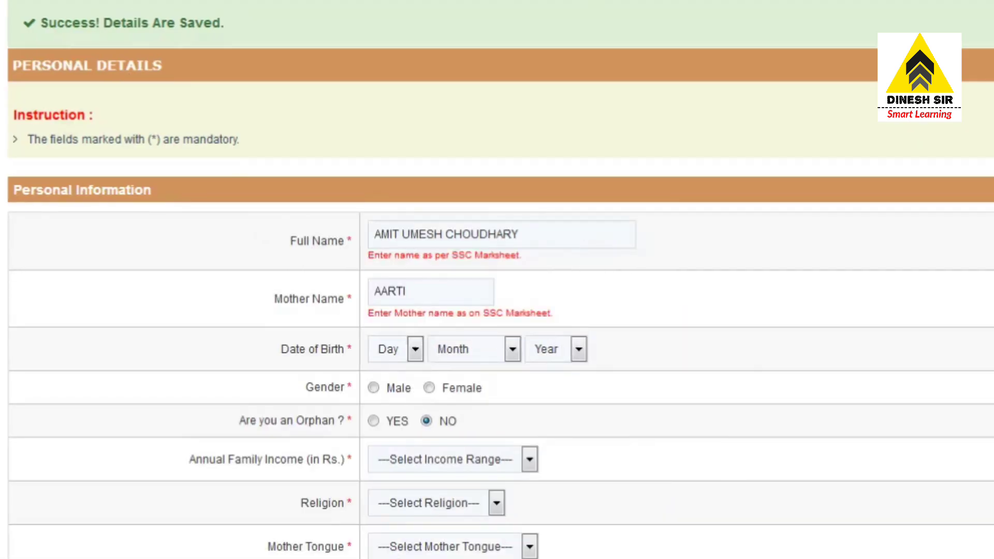
scroll(497, 310, "down", 3)
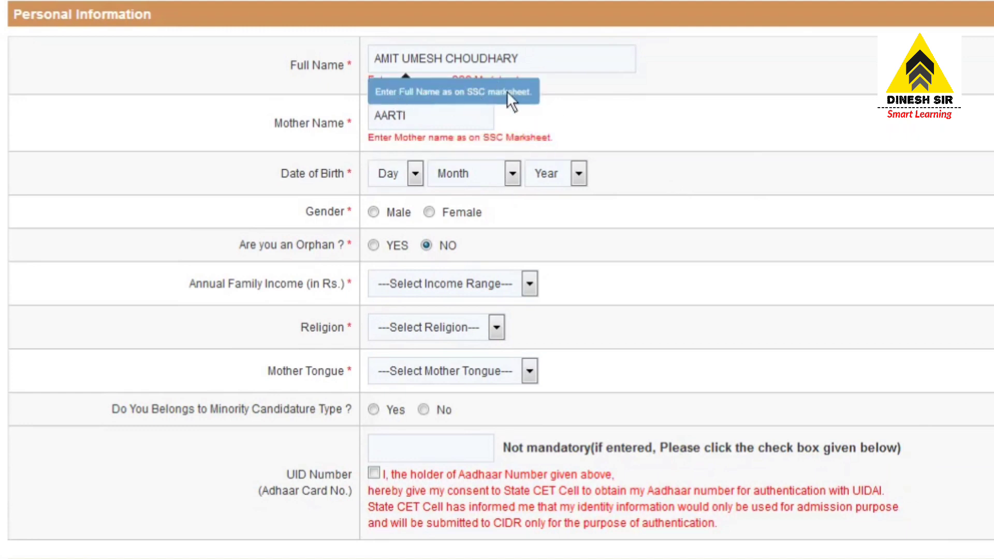
left_click(416, 174)
scroll(396, 302, "down", 2)
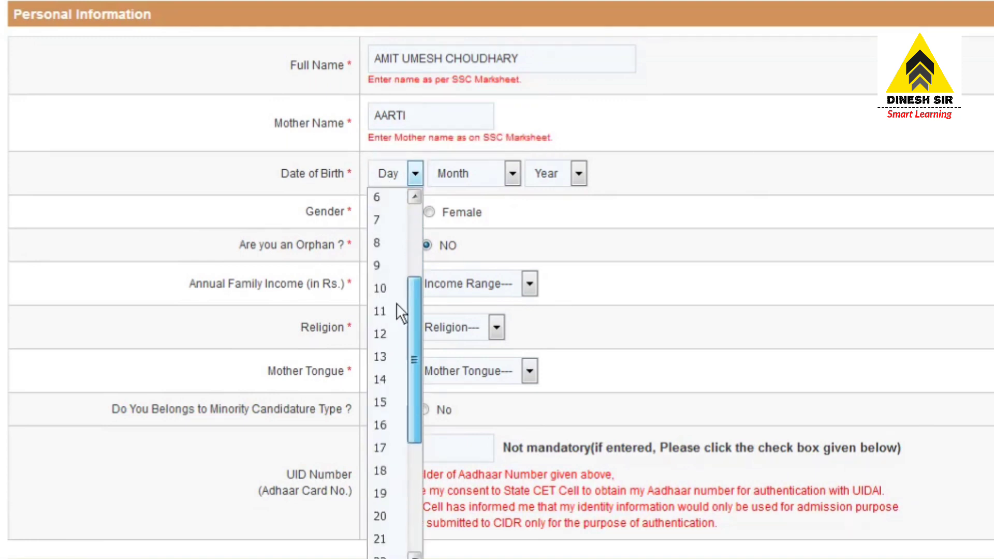
scroll(397, 305, "down", 3)
left_click(381, 359)
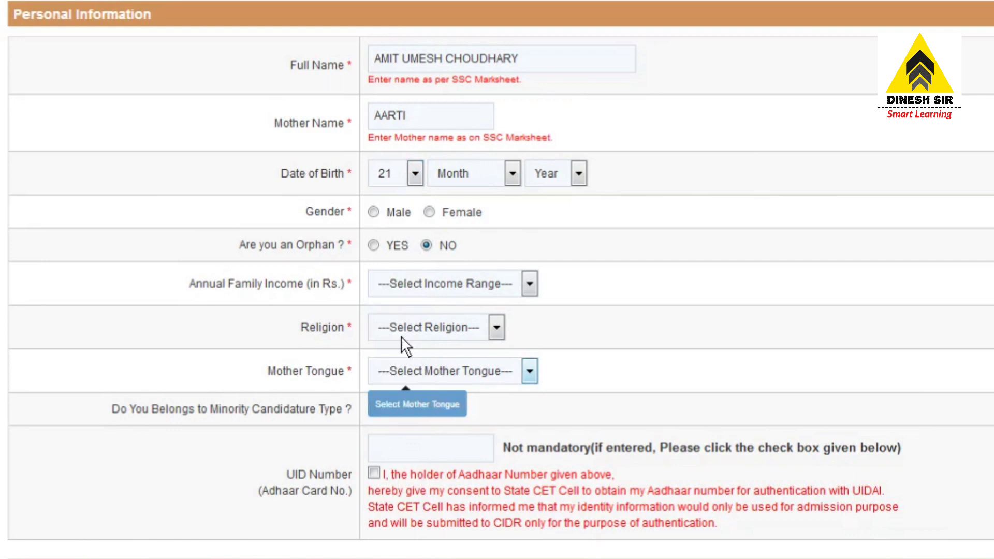
left_click(486, 173)
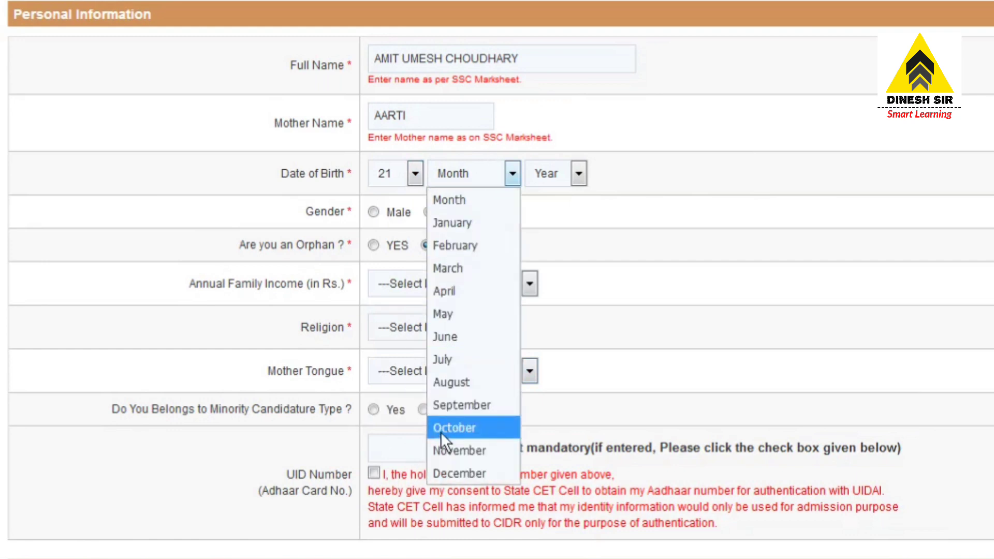
left_click(448, 473)
left_click(578, 176)
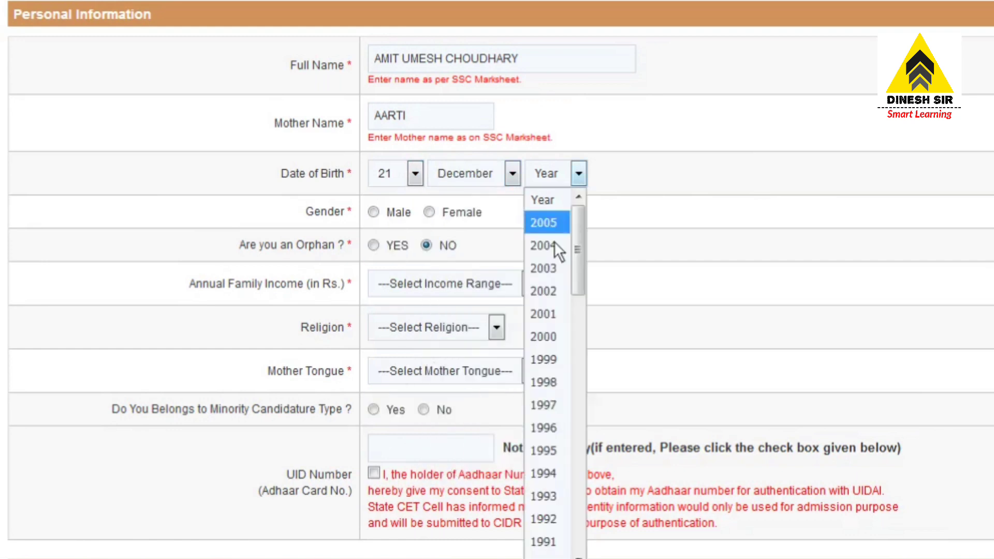
left_click(556, 342)
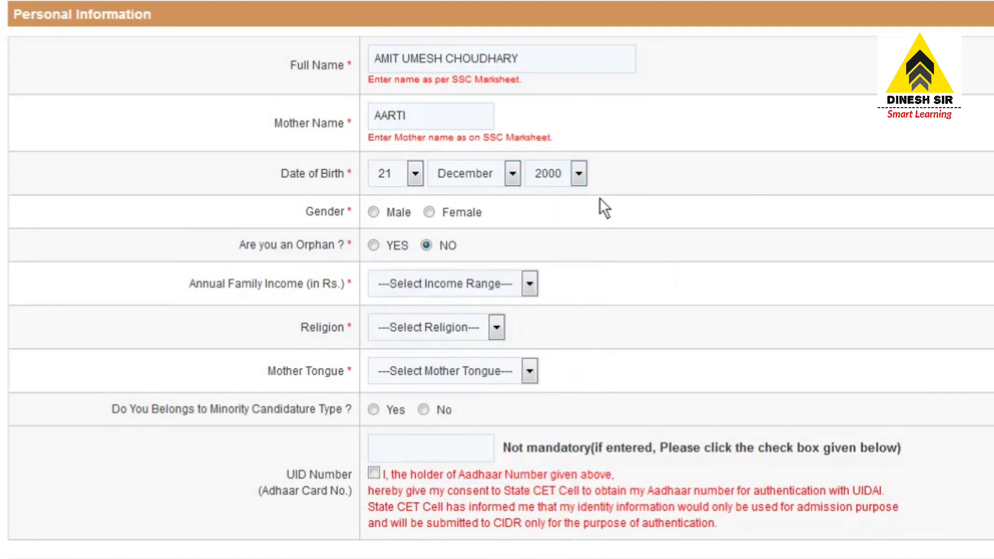
Select Male gender and annual family income 50,001 - 1,00,000
left_click(396, 217)
left_click(394, 283)
left_click(489, 286)
left_click(489, 284)
key("Down")
key("Down")
key("Down")
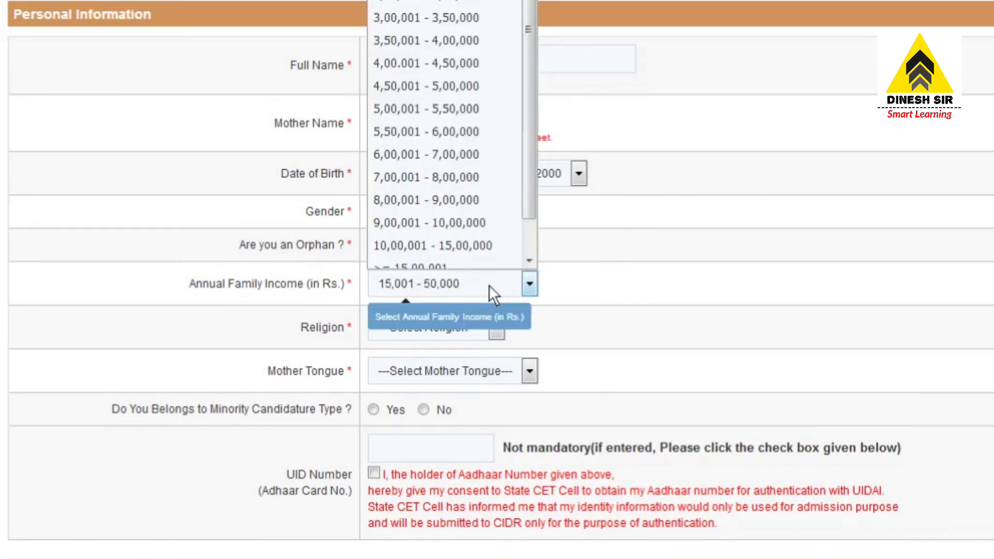
key("Return")
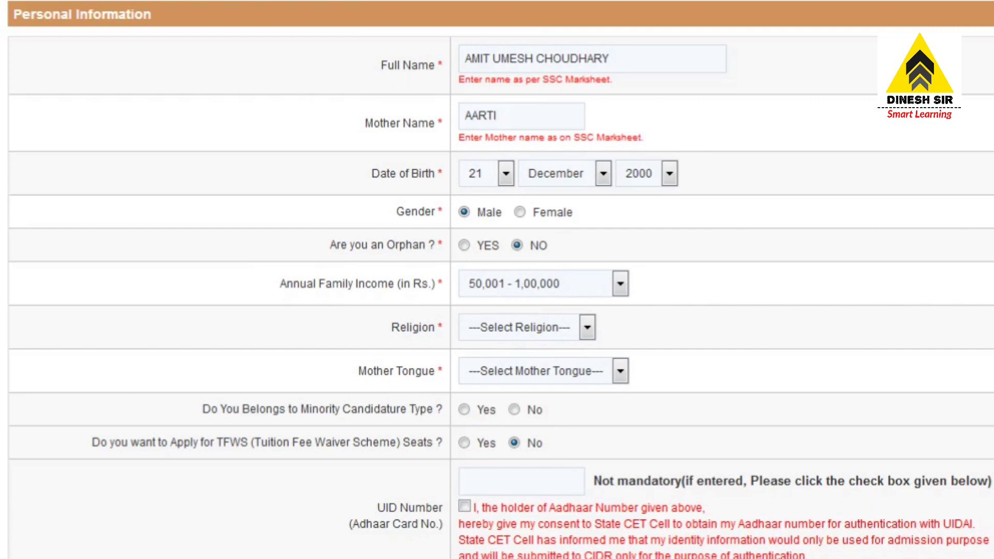
Leave the income unchanged and choose Hindu as the religion
scroll(497, 280, "down", 2)
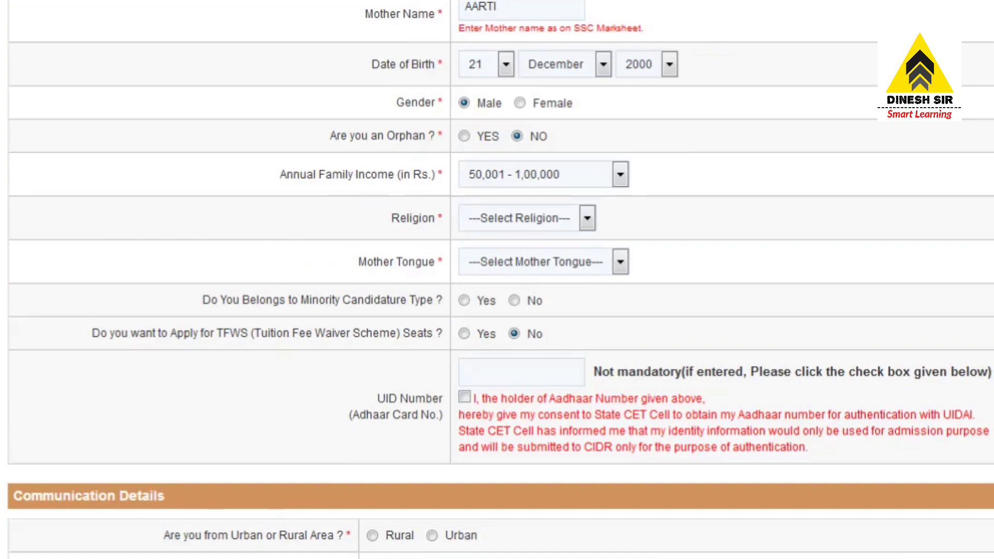
left_click(499, 172)
left_click(621, 176)
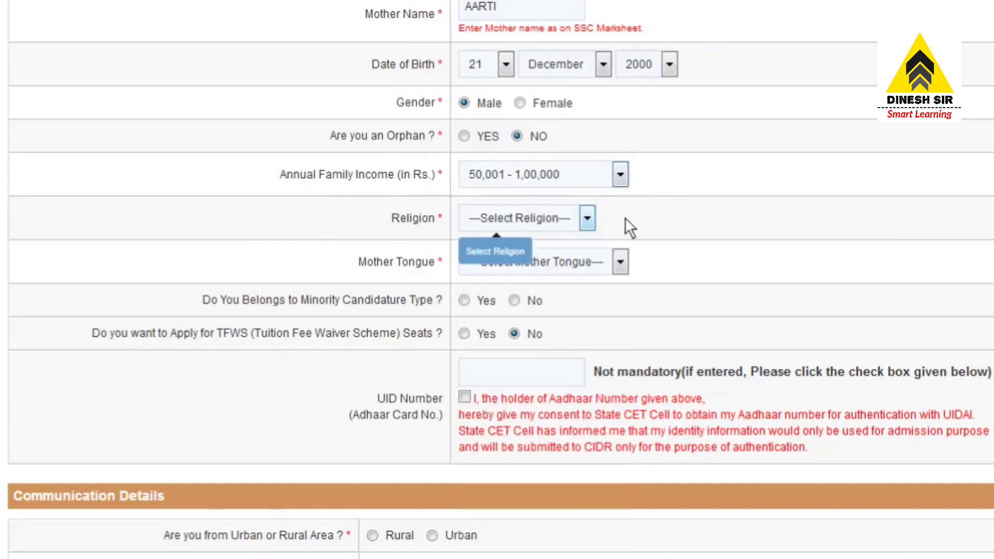
left_click(587, 219)
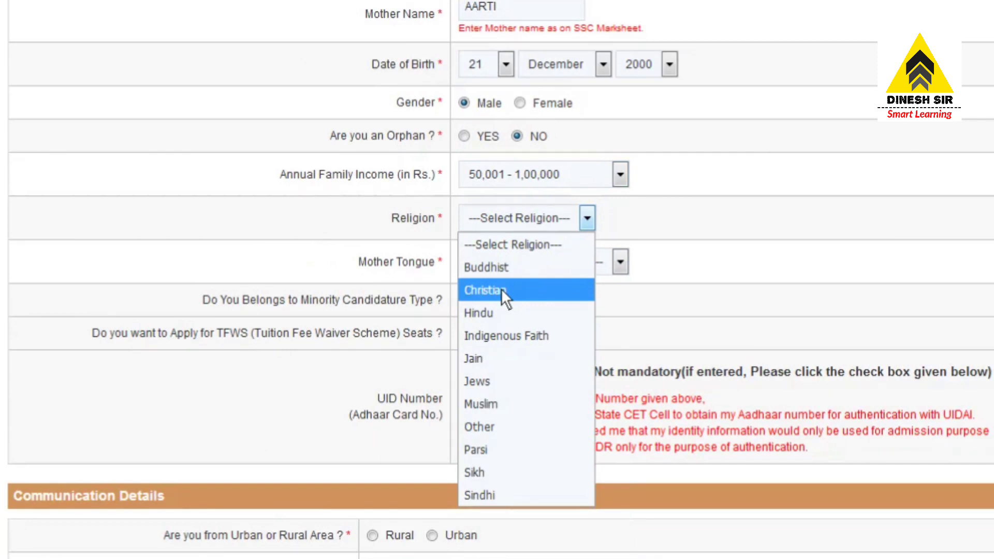
key("Escape")
left_click(516, 263)
key("Escape")
left_click(520, 222)
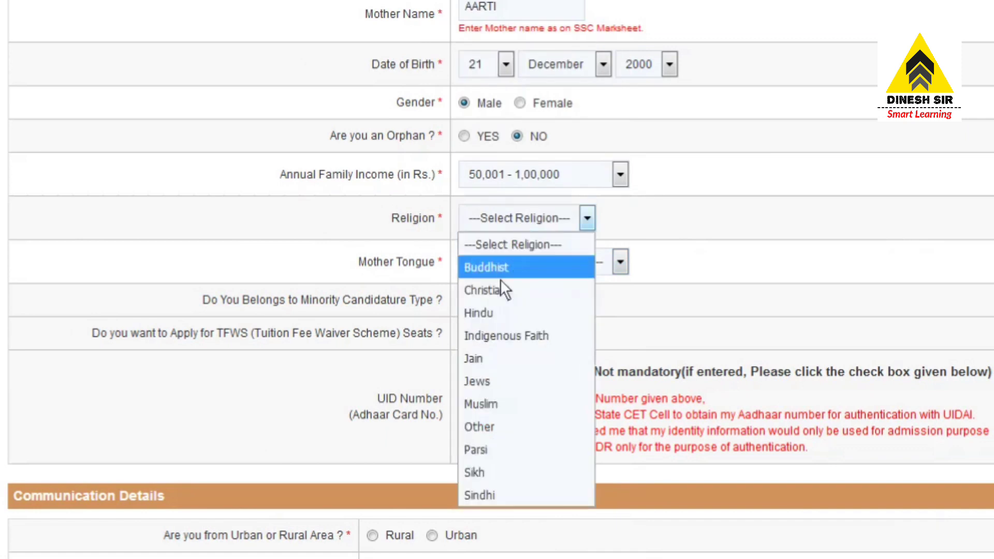
left_click(495, 306)
Set the mother tongue to Hindi
left_click(556, 258)
key("Escape")
left_click(585, 263)
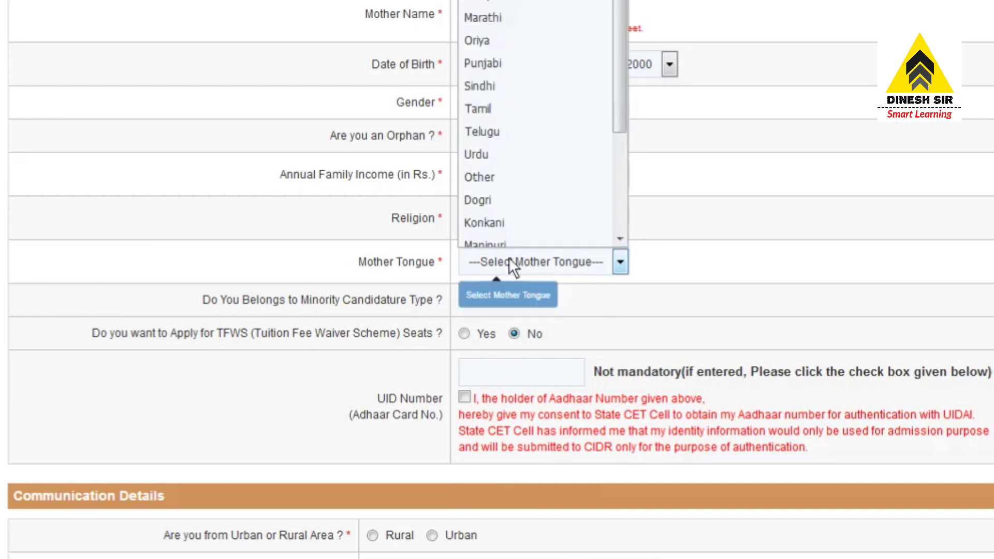
key("b")
key("e")
key("g")
key("e")
key("h")
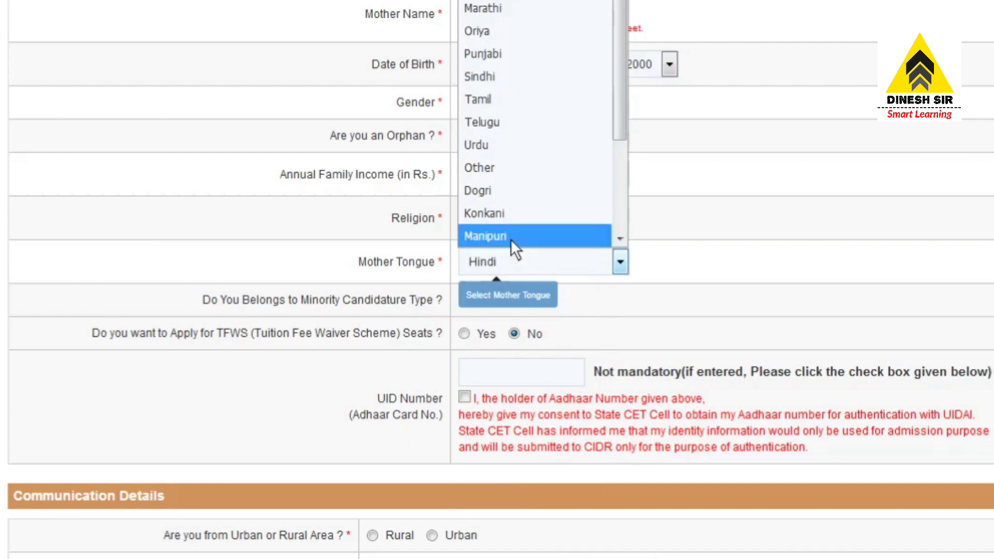
key("Return")
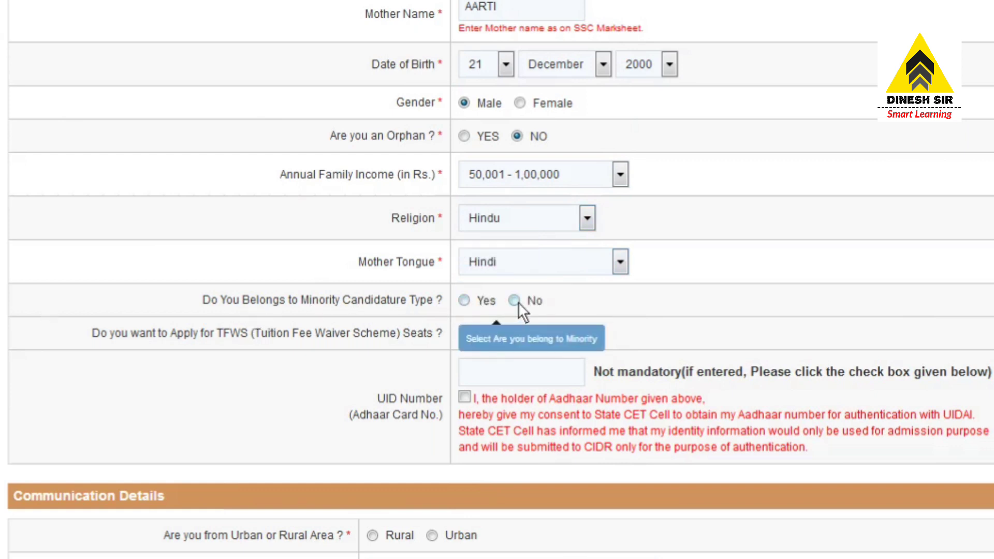
Answer Yes to minority candidature and check the religious minority types without choosing one
left_click(479, 303)
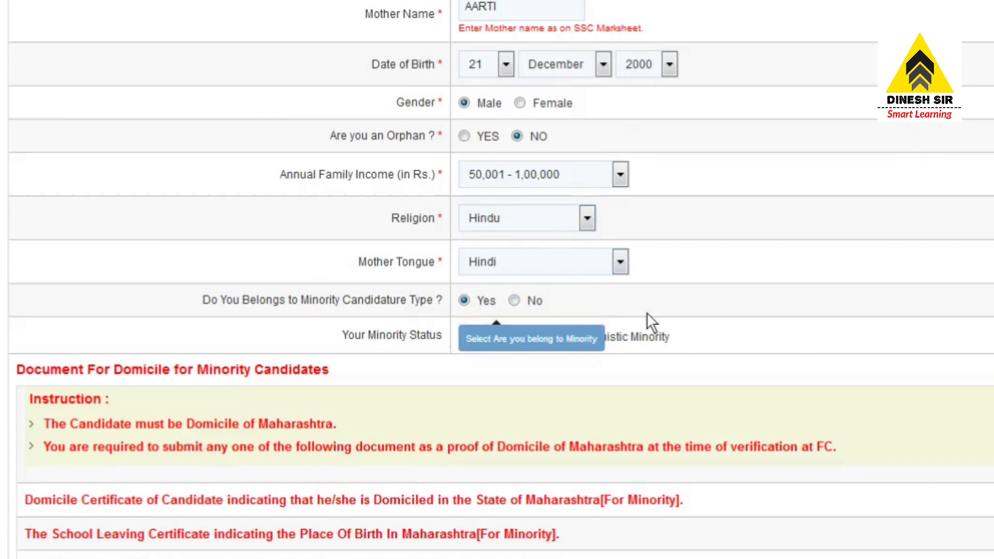
left_click(468, 341)
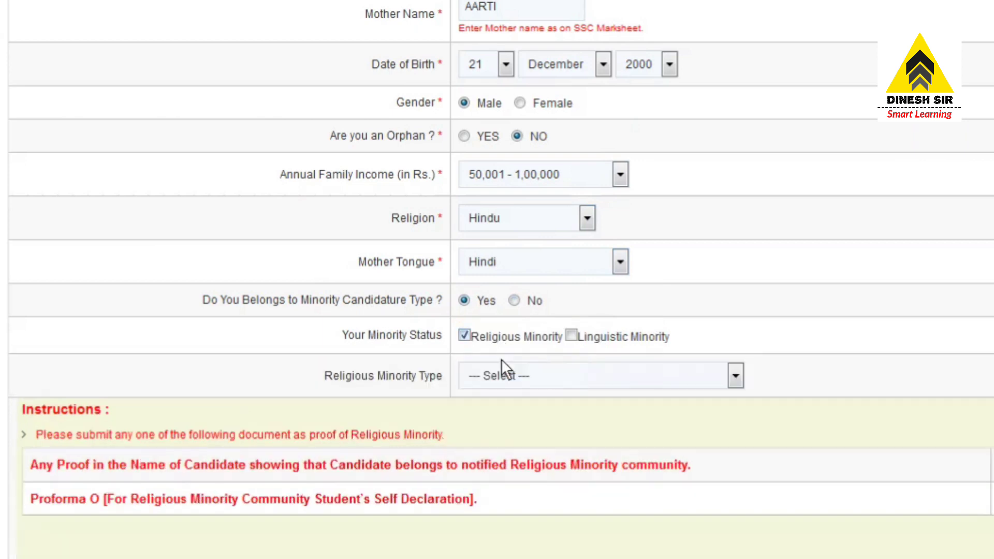
left_click(539, 376)
left_click(538, 376)
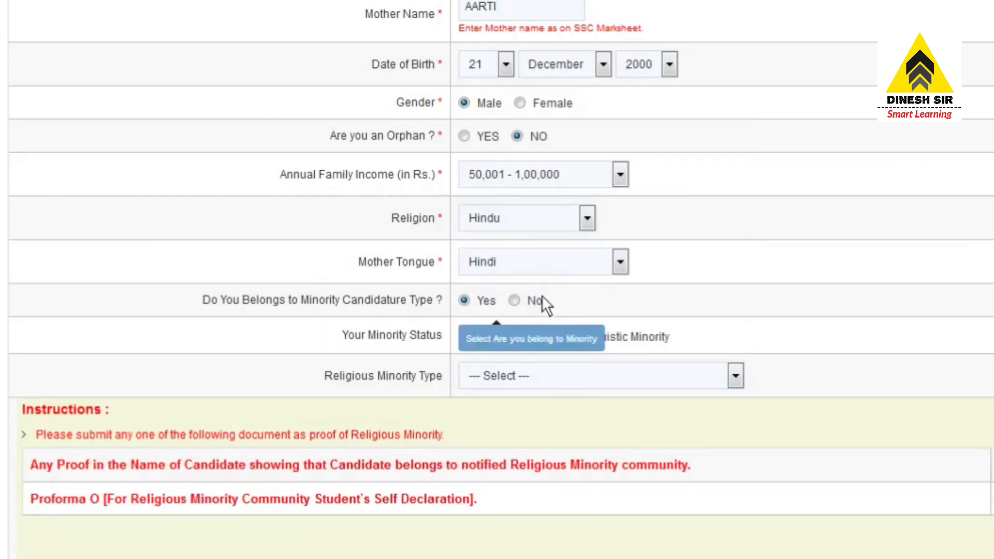
left_click(543, 376)
key("Down")
key("Down")
key("Down")
key("Down")
key("Down")
key("Down")
key("Down")
key("Down")
key("Down")
key("Down")
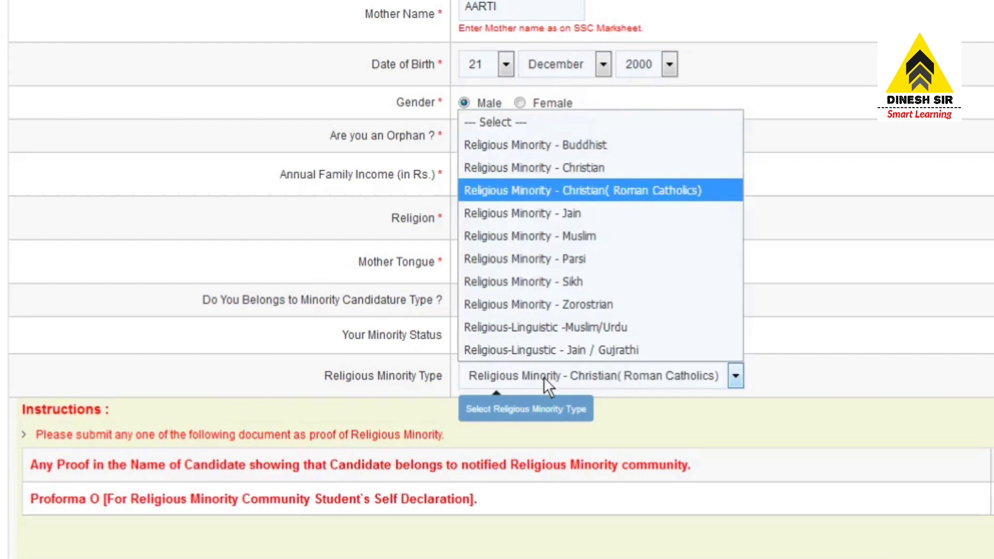
key("Up")
key("Up")
key("Up")
key("Up")
key("Up")
key("Up")
key("Up")
key("Up")
key("Up")
key("Up")
key("Return")
left_click(490, 302)
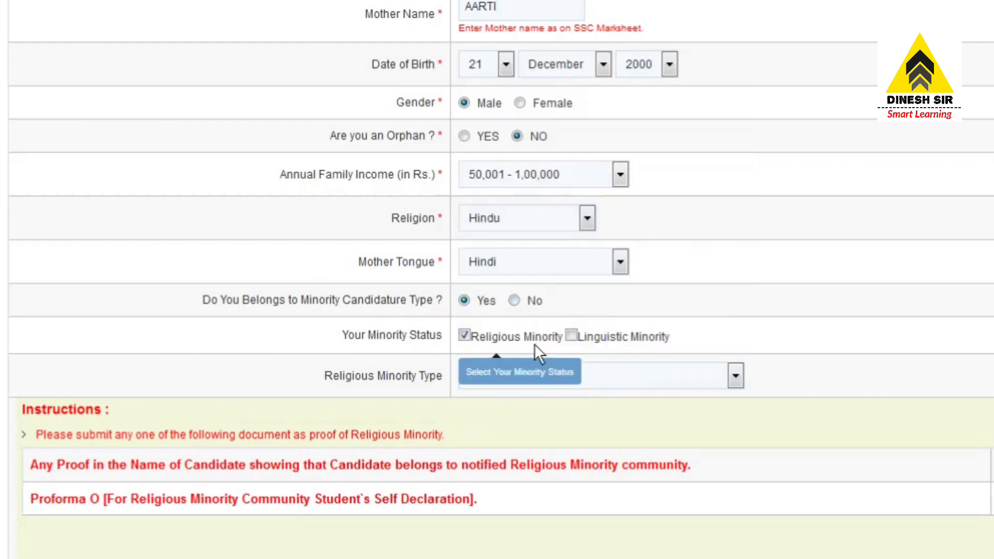
Try the linguistic minority language list, clear religious minority, and answer No to minority candidature
left_click(464, 335)
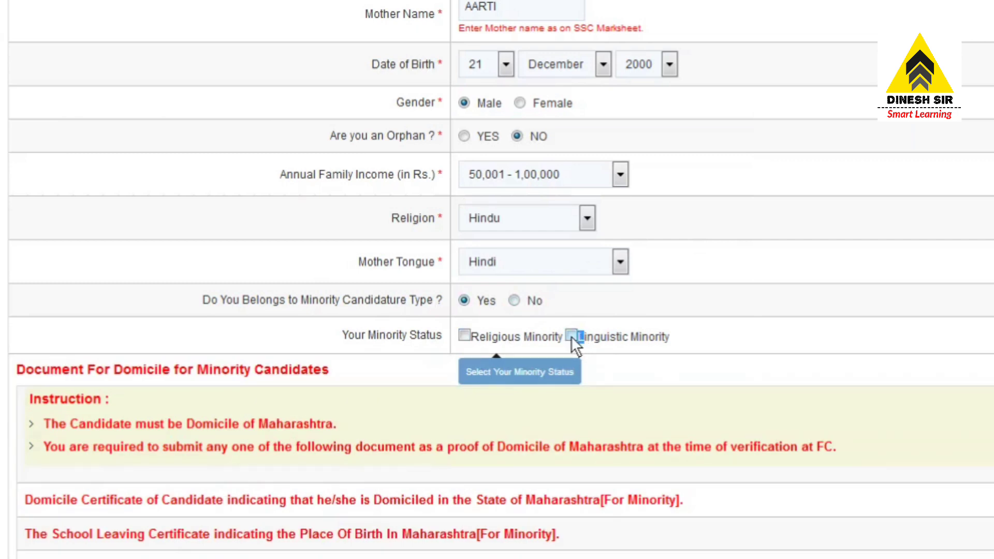
left_click(571, 336)
left_click(527, 381)
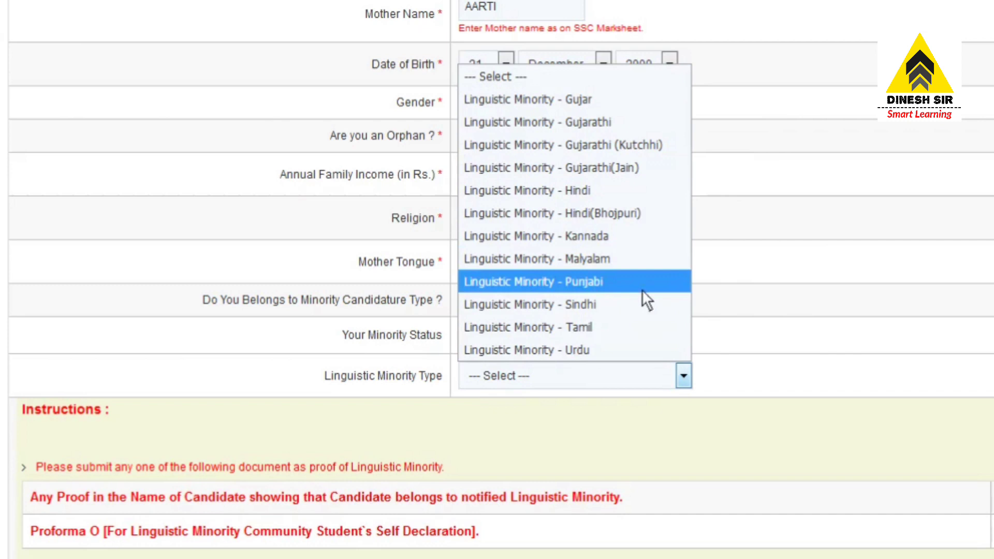
left_click(784, 305)
left_click(465, 336)
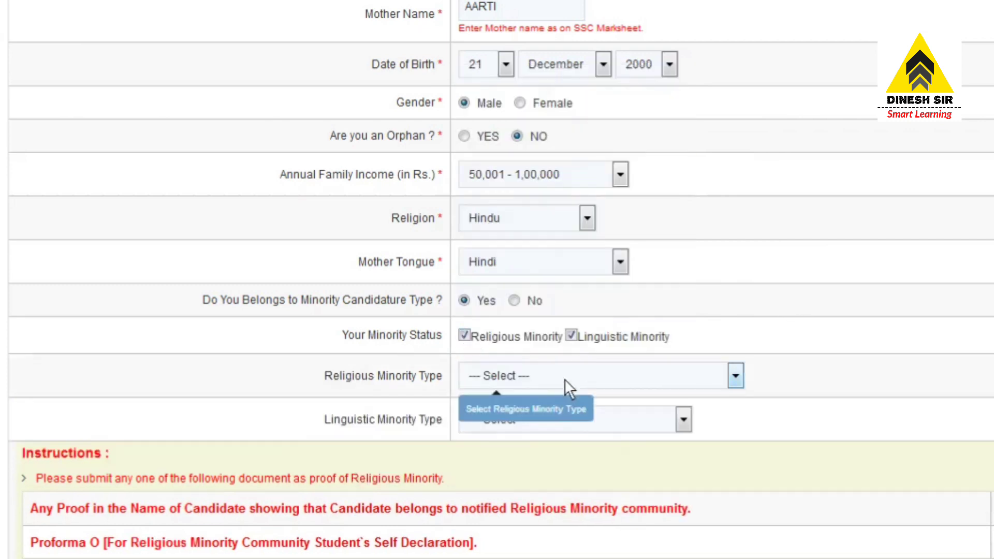
left_click(599, 420)
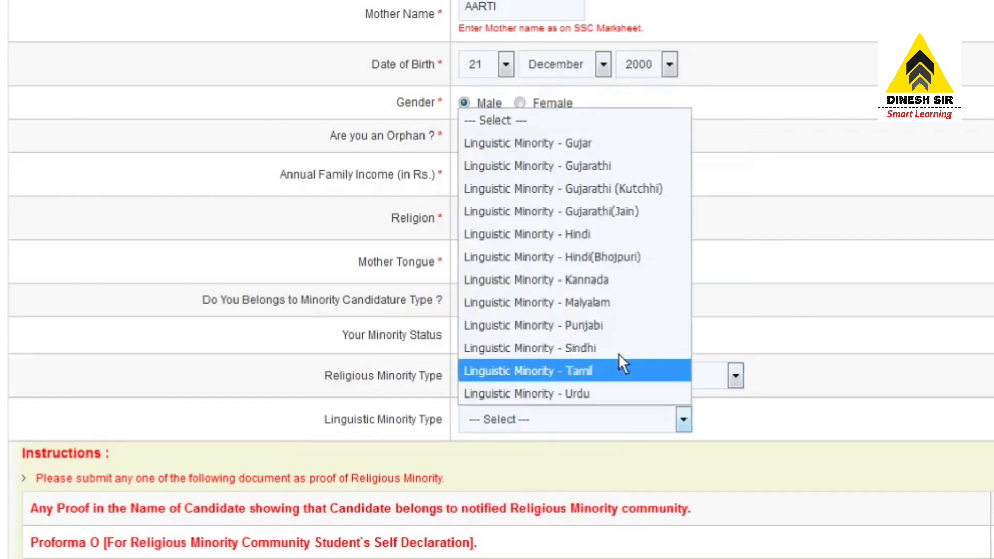
left_click(800, 393)
left_click(464, 335)
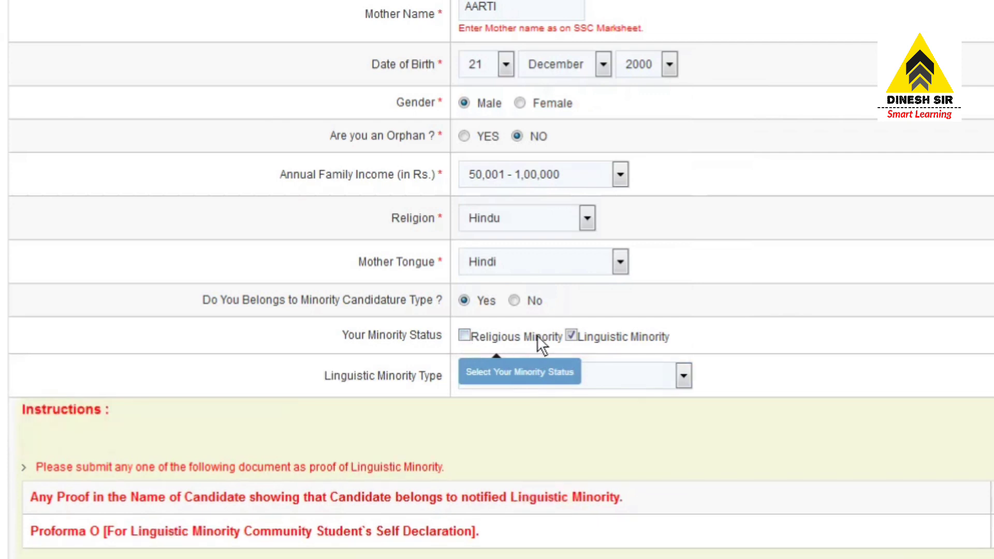
left_click(514, 300)
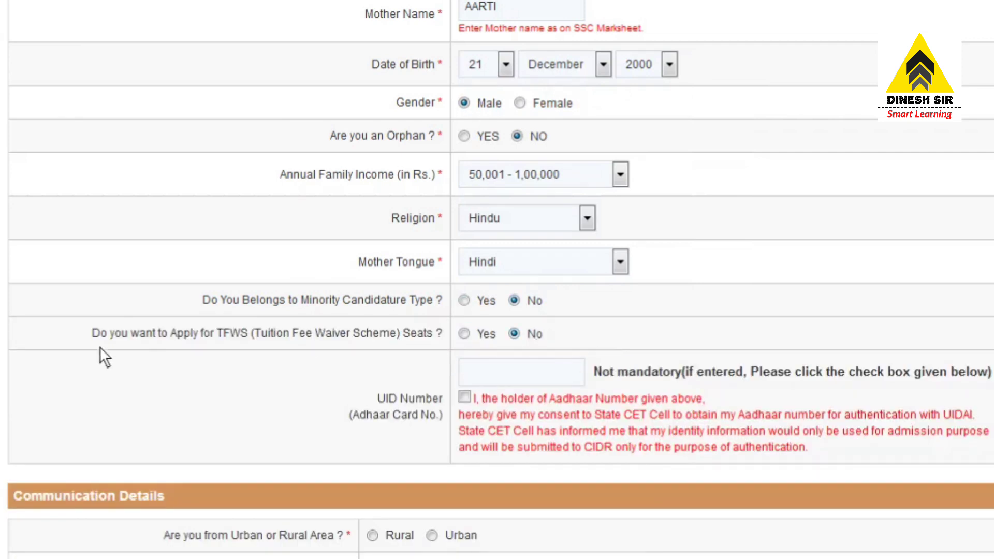
left_click_drag(108, 336, 436, 340)
left_click(371, 359)
left_click_drag(434, 341, 337, 335)
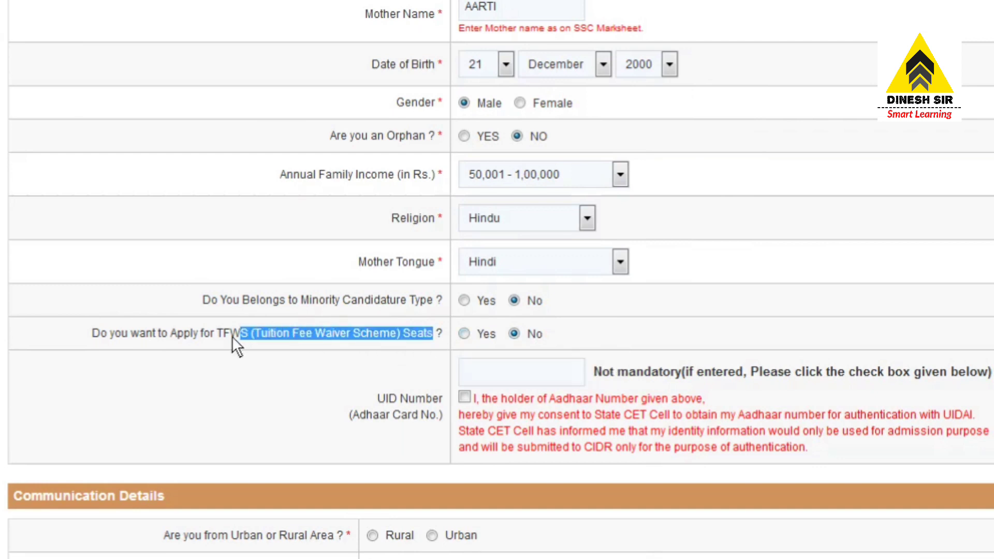
left_click_drag(232, 337, 106, 337)
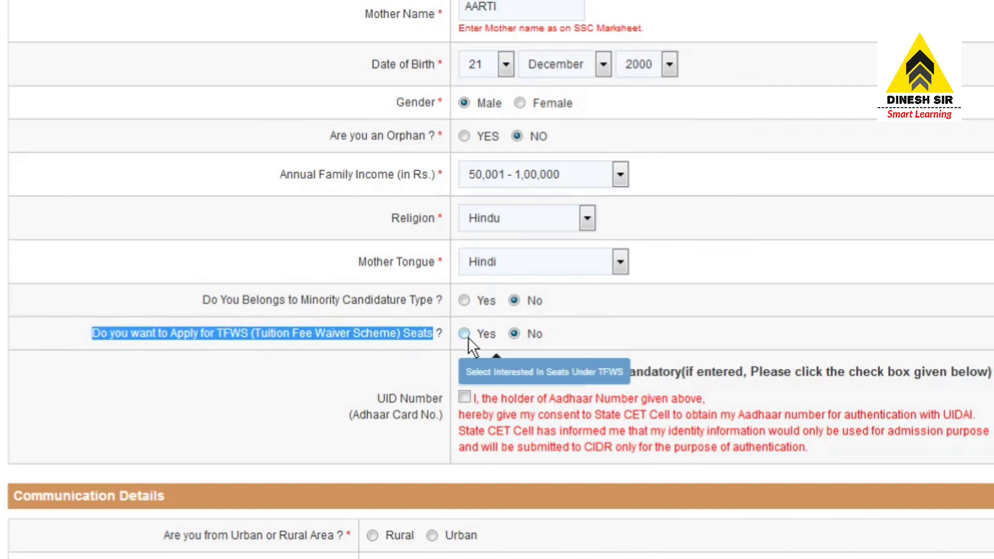
left_click(465, 334)
mouse_move(52, 385)
left_mouse_down()
mouse_move(160, 384)
mouse_move(36, 387)
left_mouse_up()
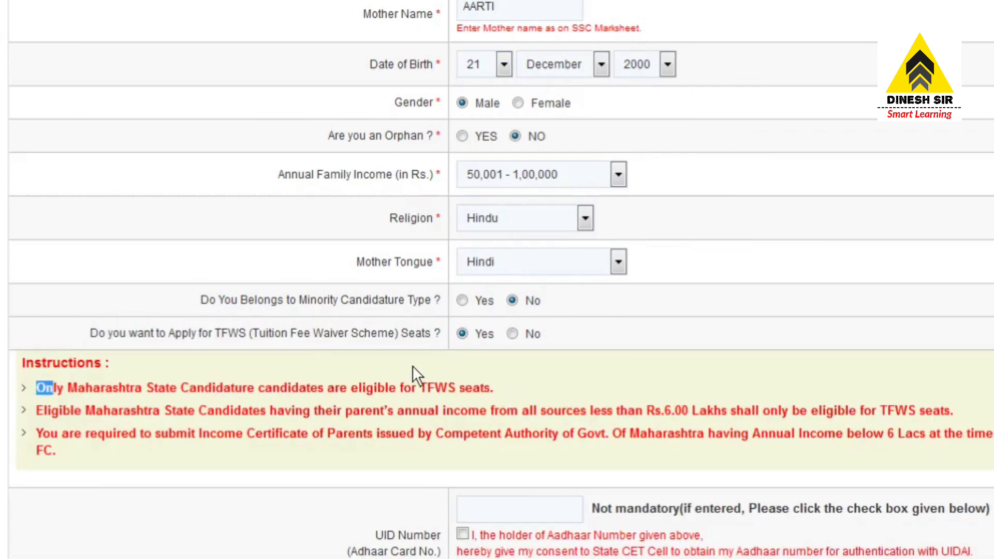
left_click_drag(412, 366, 440, 381)
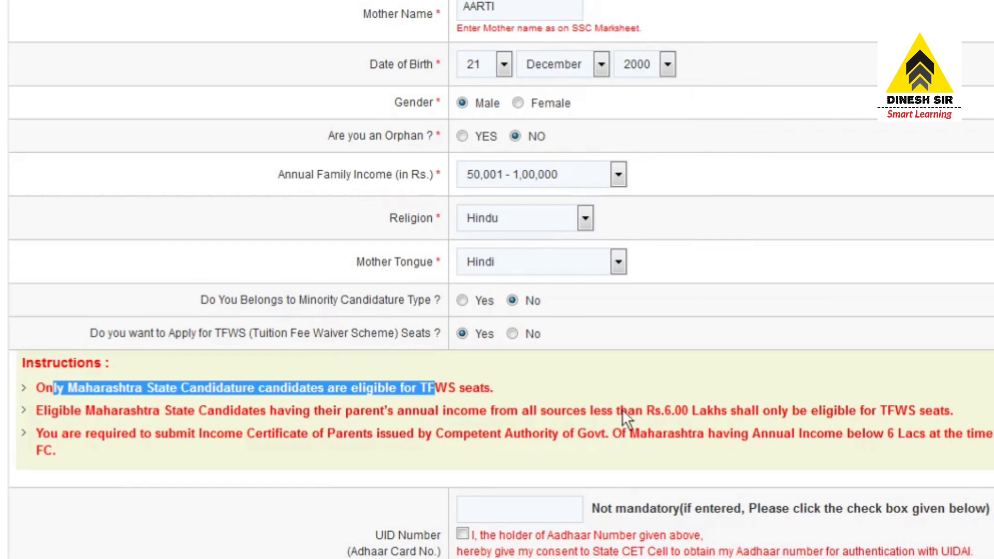
left_click_drag(622, 409, 704, 414)
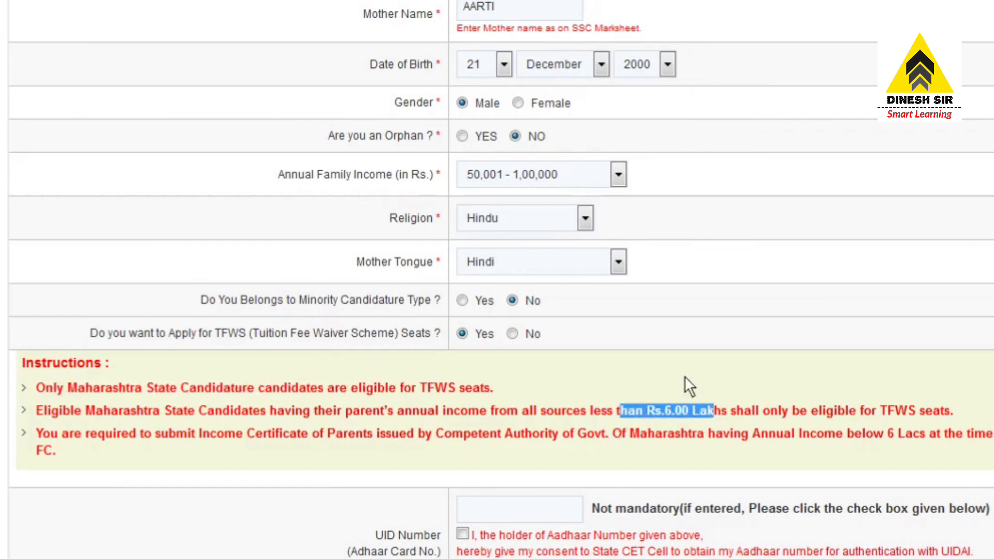
left_click(920, 325)
scroll(523, 228, "down", 2)
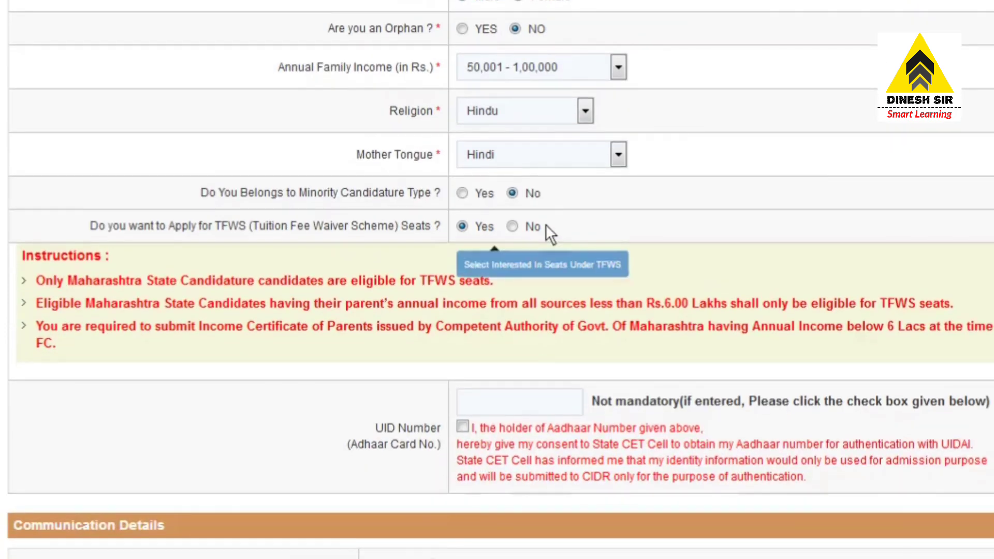
left_click(512, 226)
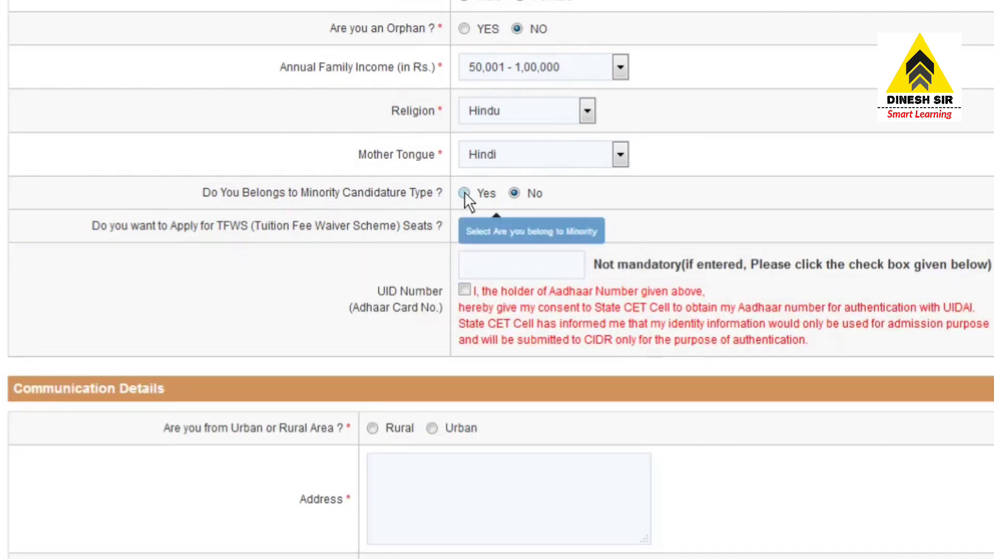
Mark the area as Urban, enter address 'MALAD EAST MUMBAI' and set state Maharashtra
scroll(462, 196, "down", 3)
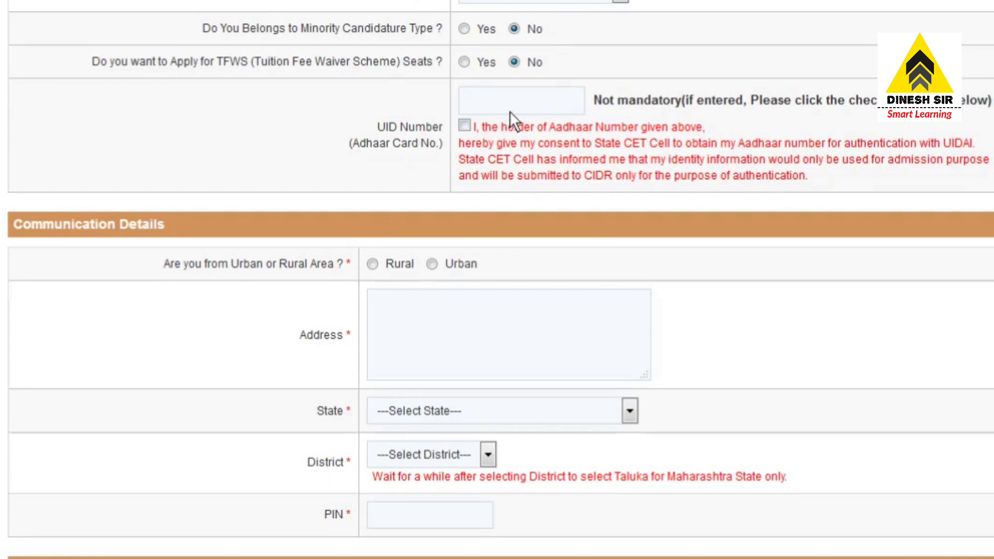
scroll(673, 123, "down", 3)
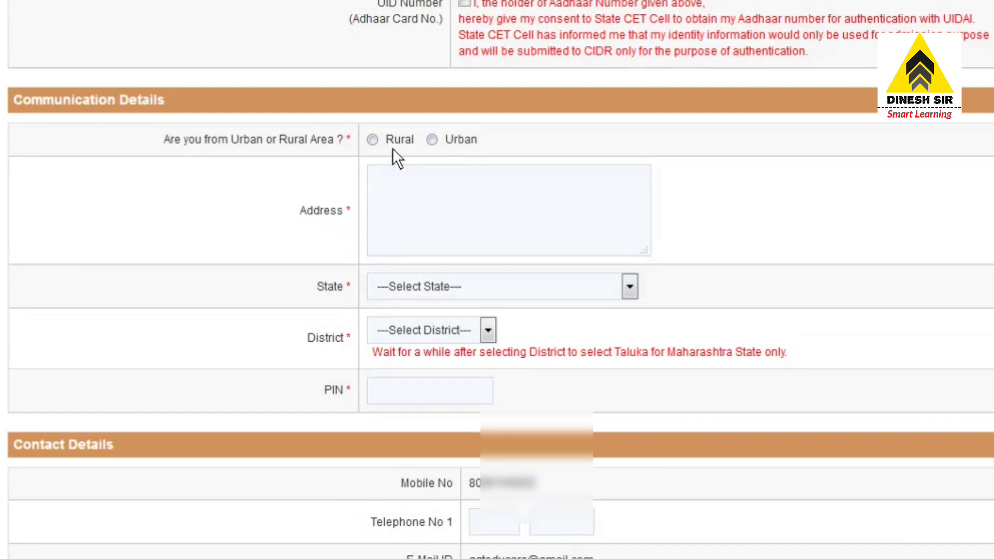
left_click(432, 141)
left_click(409, 197)
type("MALAD")
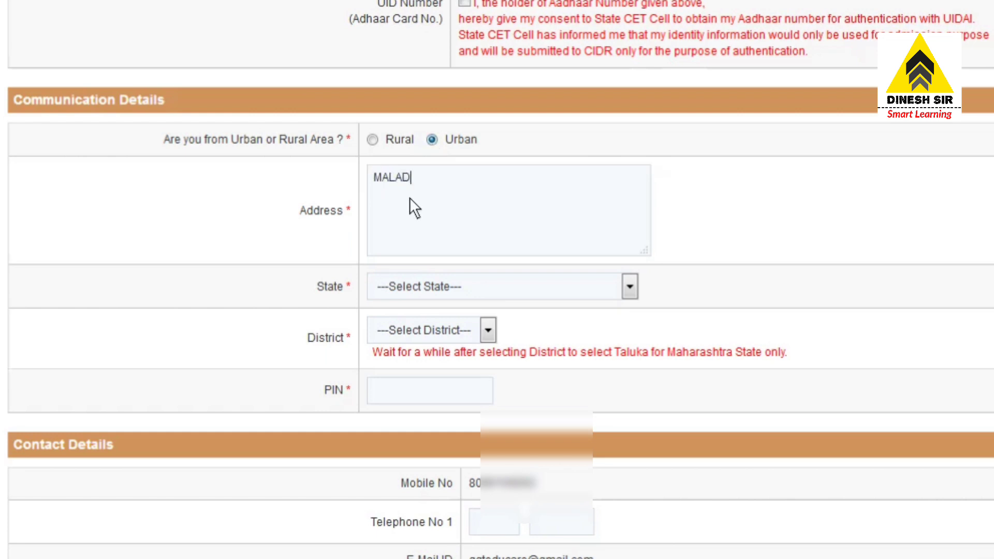
type(" EAST MUMBAI")
key("Tab")
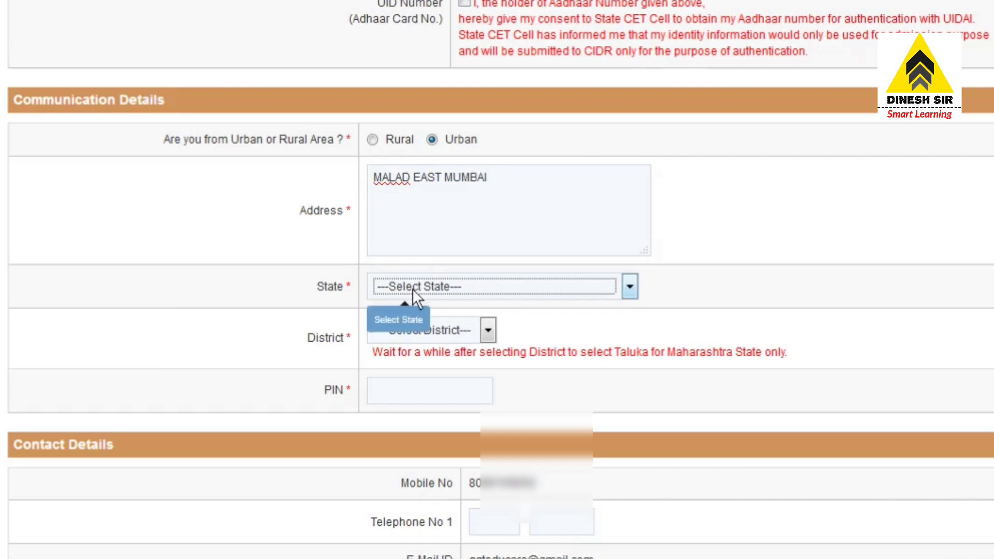
key("m")
key("m")
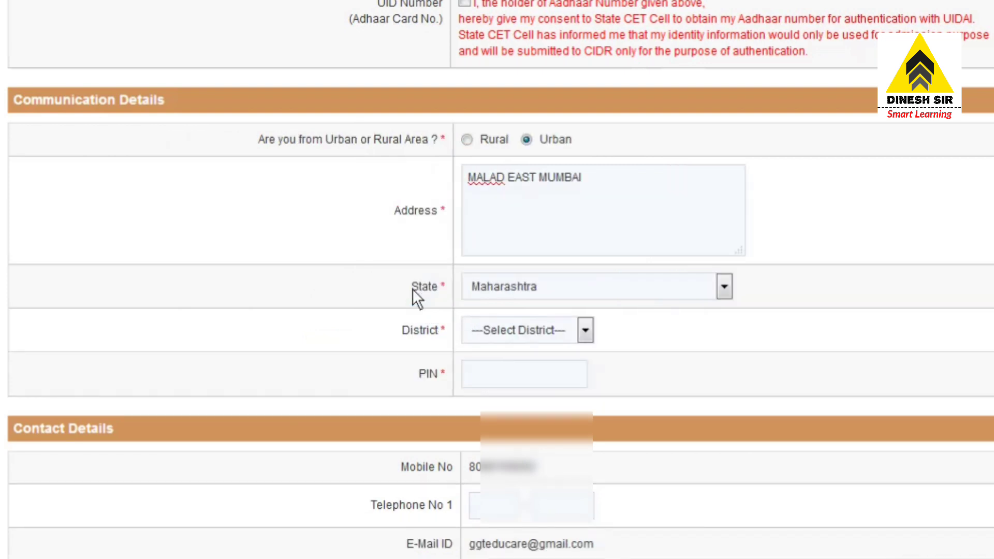
Choose district Mumbai-Suburban, taluka Mumbai Suburban, and enter PIN code 400097
left_click(517, 331)
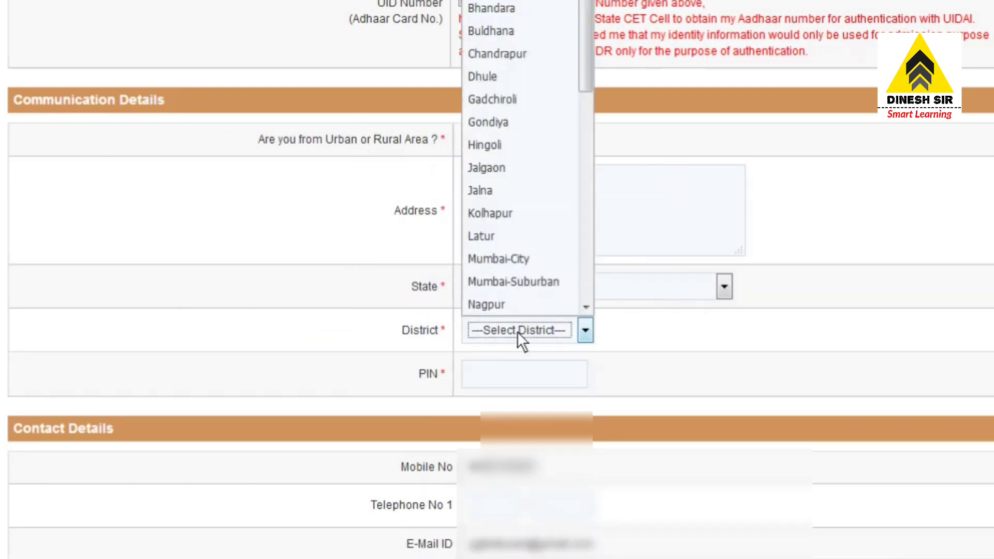
key("m")
key("m")
key("Return")
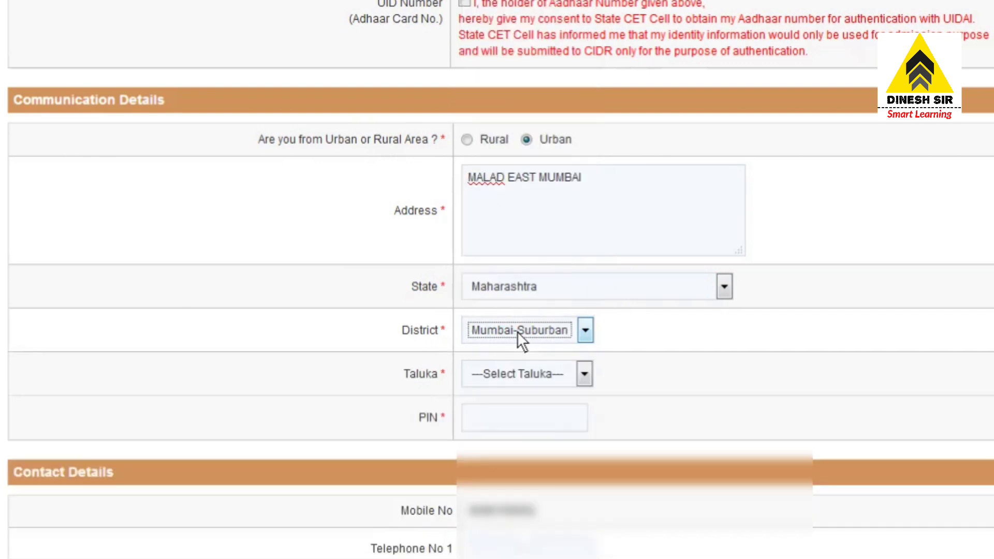
left_click(514, 368)
left_click(517, 419)
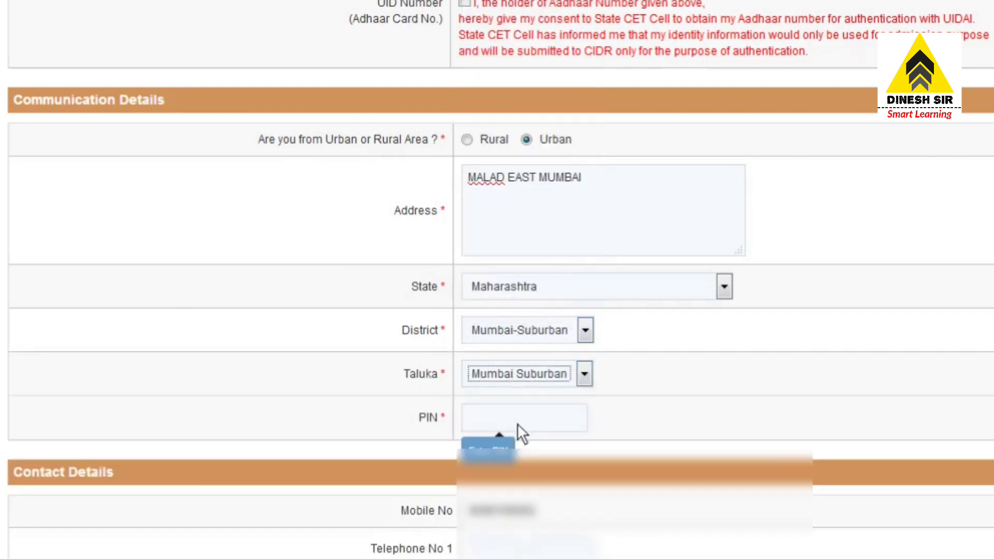
left_click(505, 428)
type("400097")
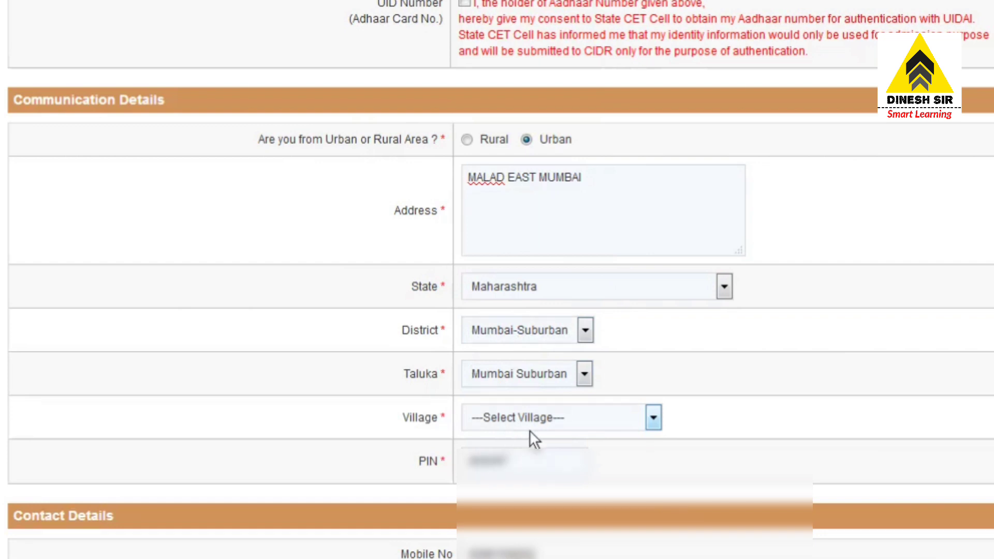
Briefly switch the district to Mumbai-City, then set it back to Mumbai-Suburban
left_click(529, 430)
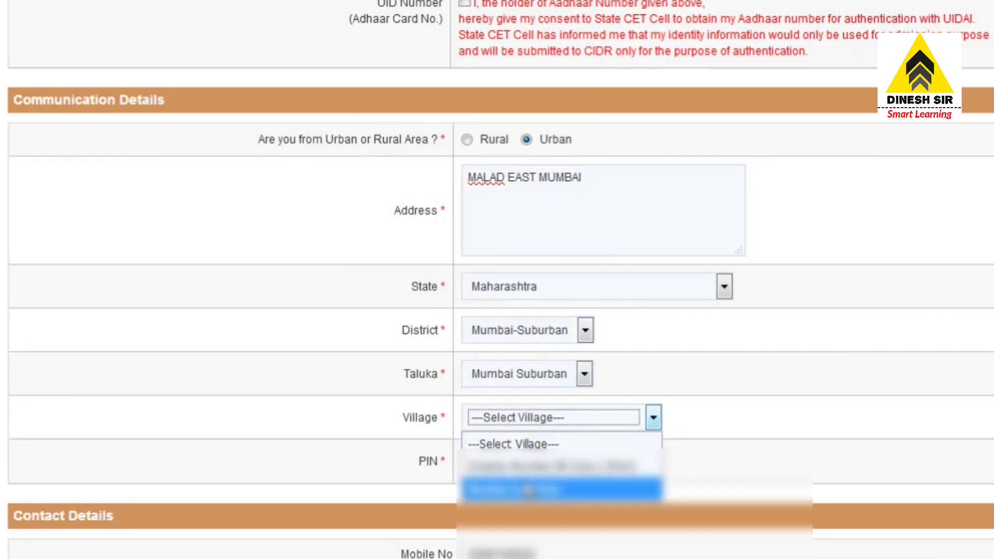
left_click(535, 334)
left_click(534, 335)
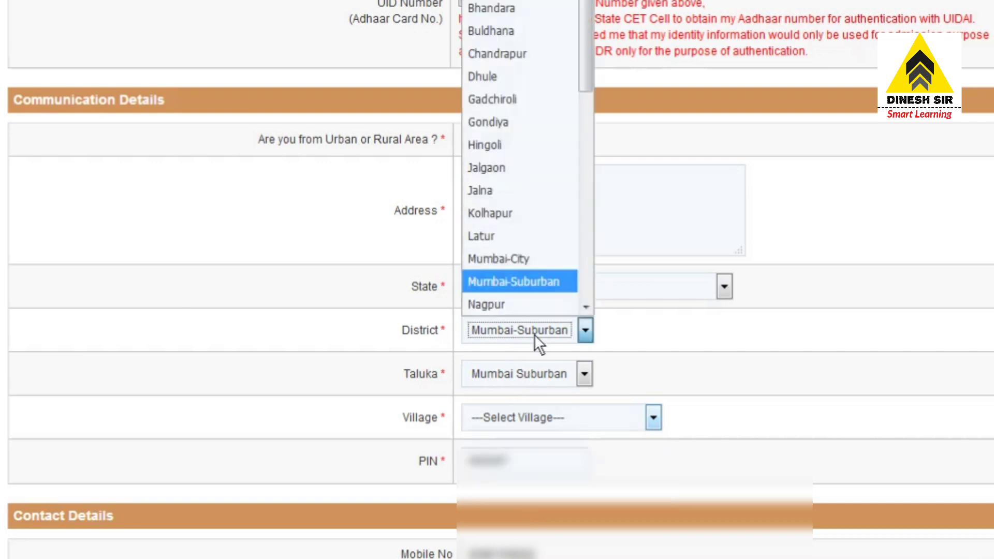
key("Up")
key("Return")
key("Tab")
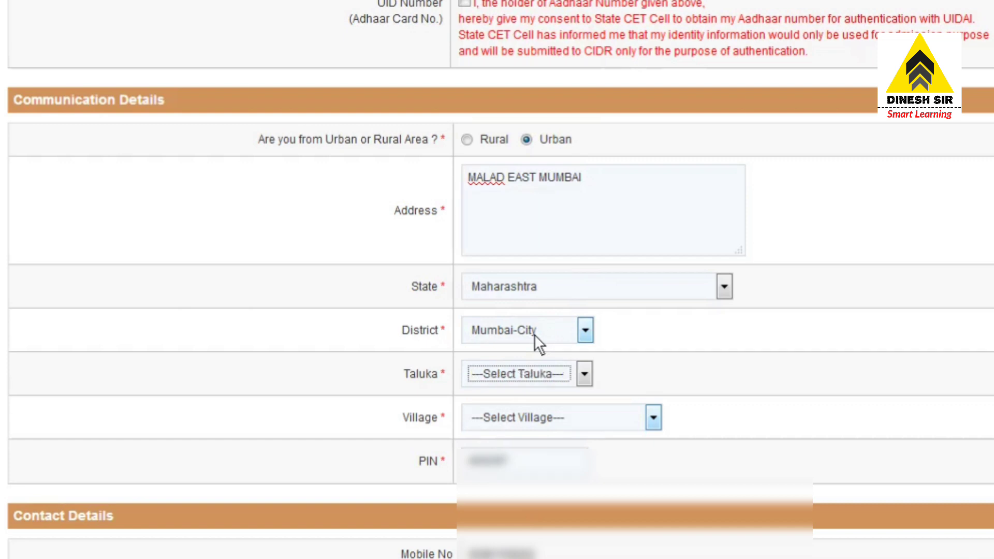
left_click(549, 373)
left_click(546, 372)
left_click(548, 332)
left_click(557, 282)
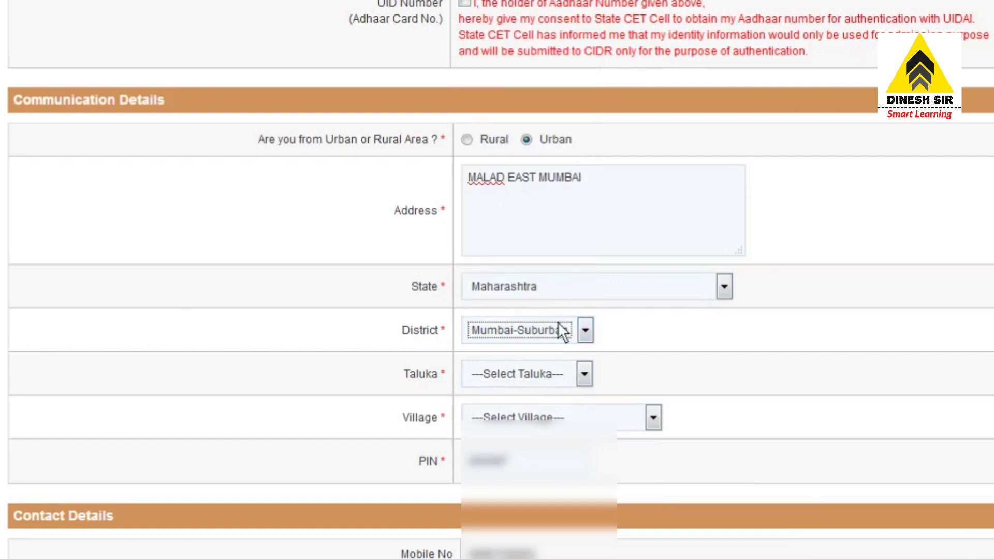
Set taluka Mumbai Suburban and village Greater Mumbai (M Corp.) (Part), then save and proceed
left_click(556, 366)
left_click(518, 418)
left_click(515, 416)
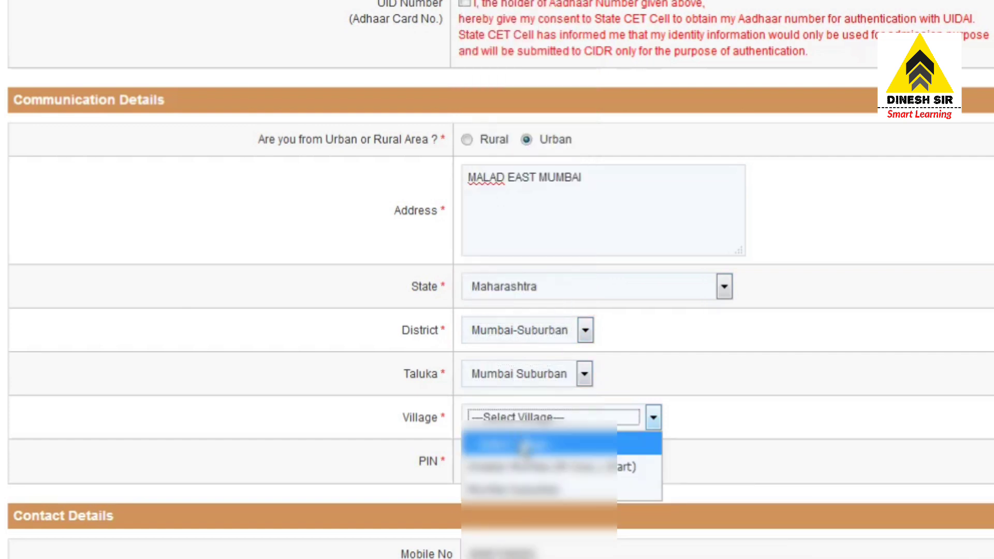
left_click(518, 466)
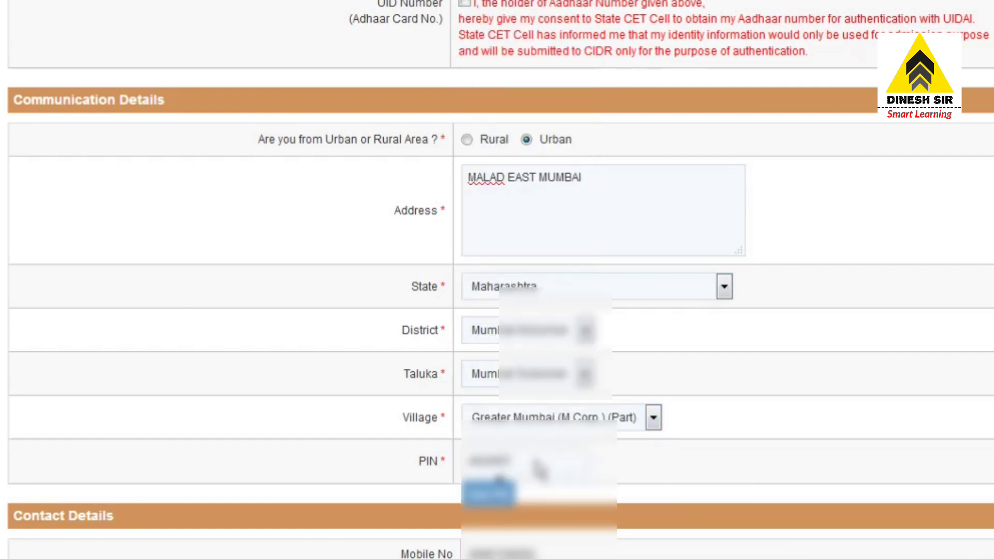
scroll(785, 408, "down", 5)
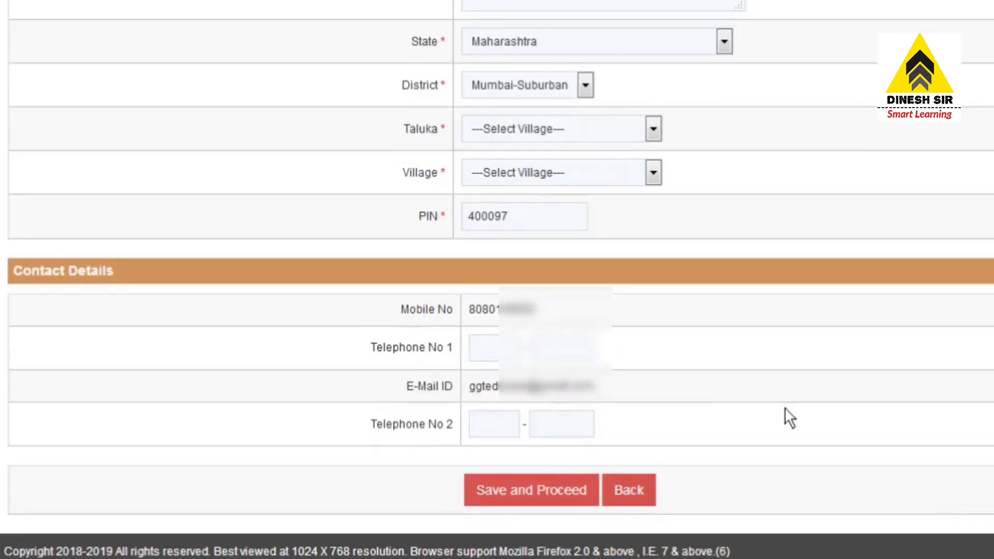
left_click(525, 494)
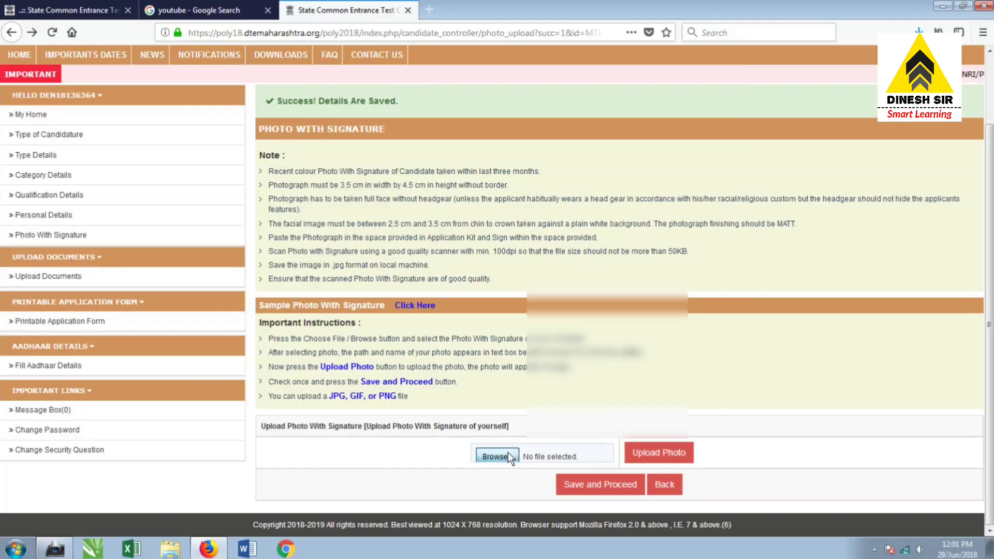
Attach the candidate's photo-with-signature file from the Desktop to the upload field
left_click(508, 454)
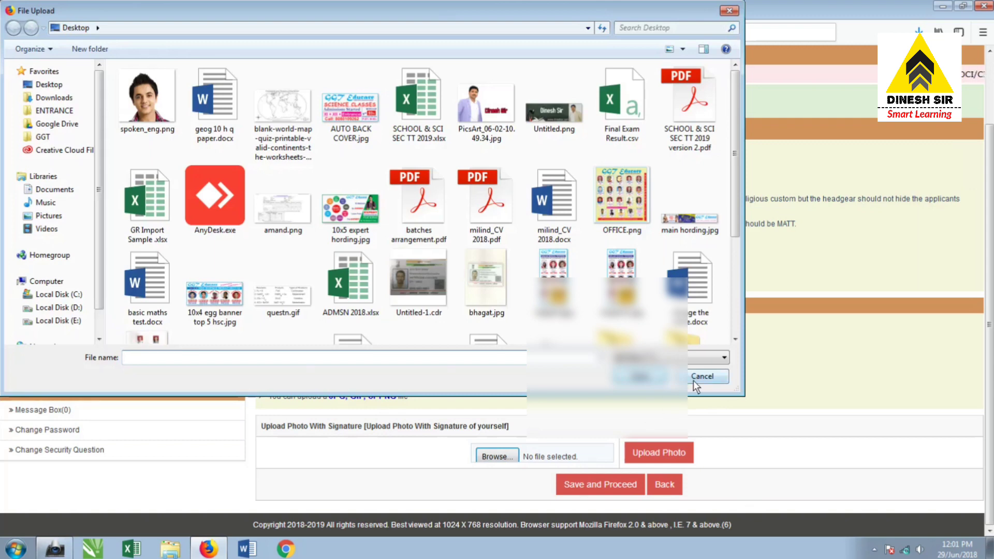
left_click(693, 380)
left_click(874, 549)
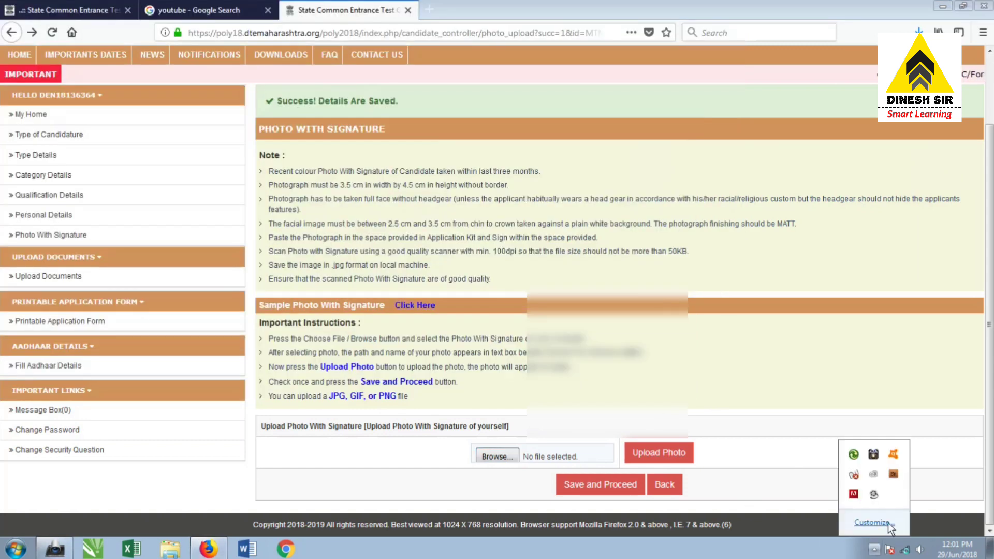
left_click(875, 495)
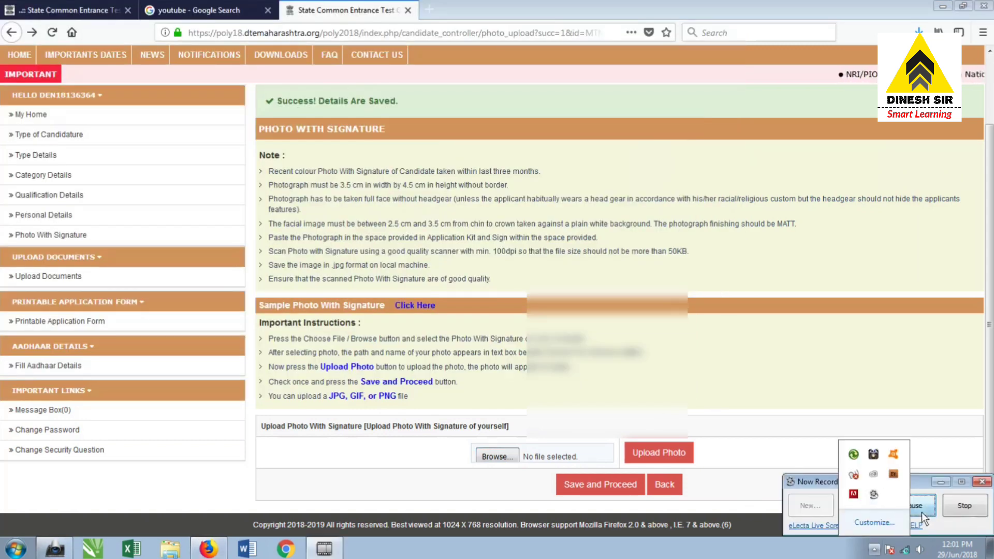
left_click(921, 506)
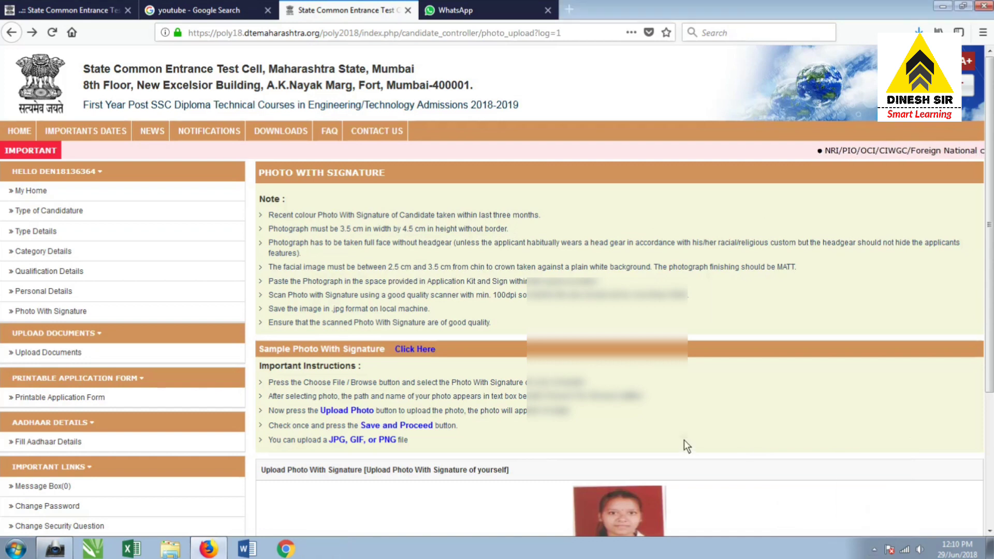
scroll(684, 440, "down", 5)
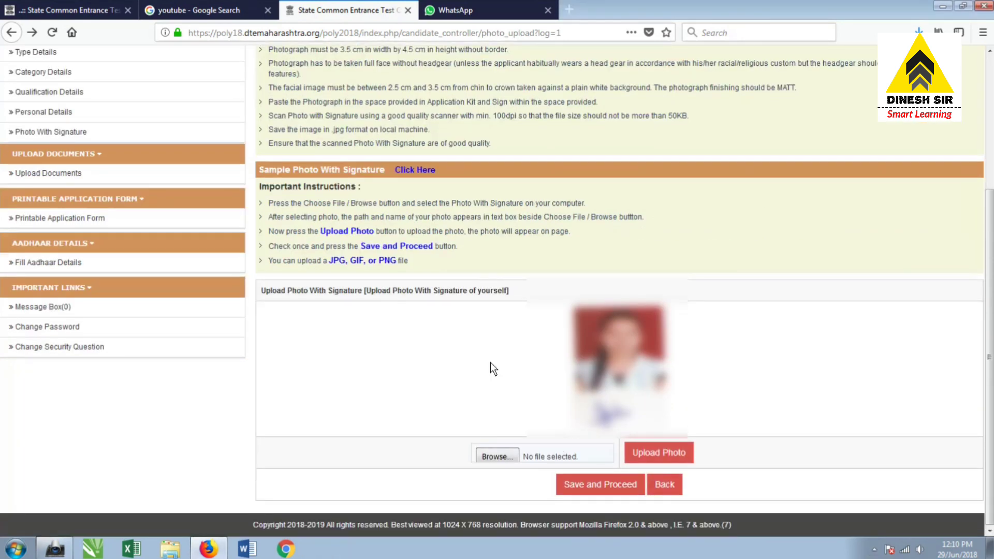
left_click(496, 456)
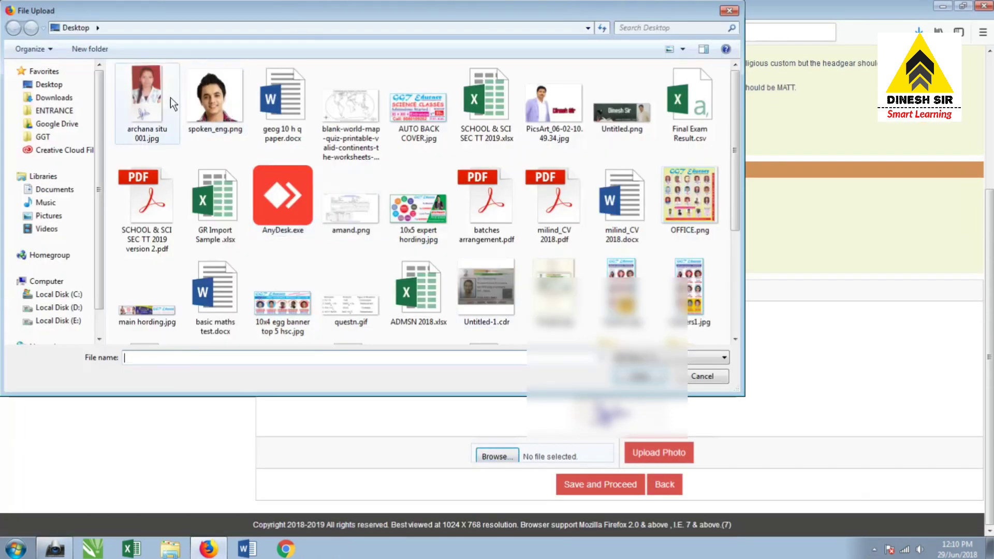
left_click(169, 96)
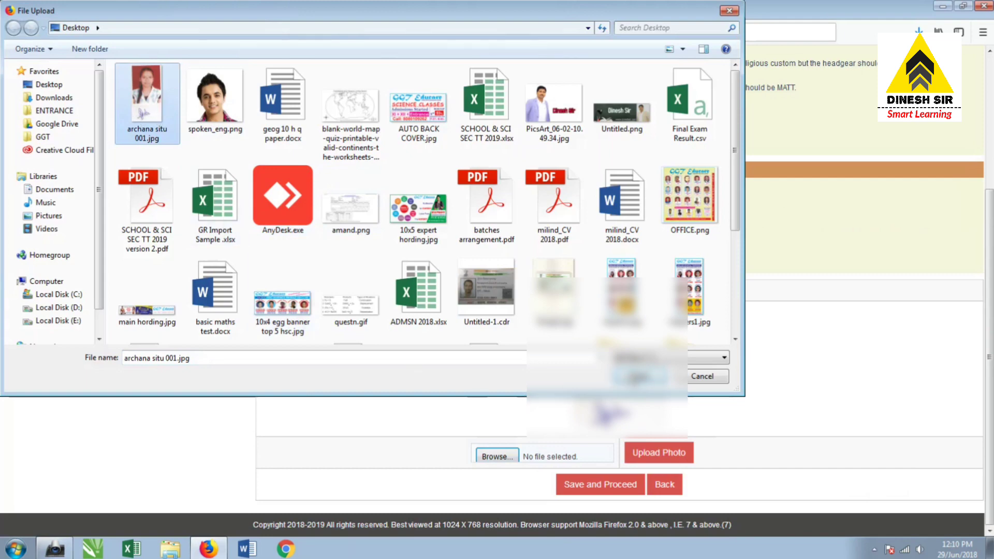
double_click(166, 143)
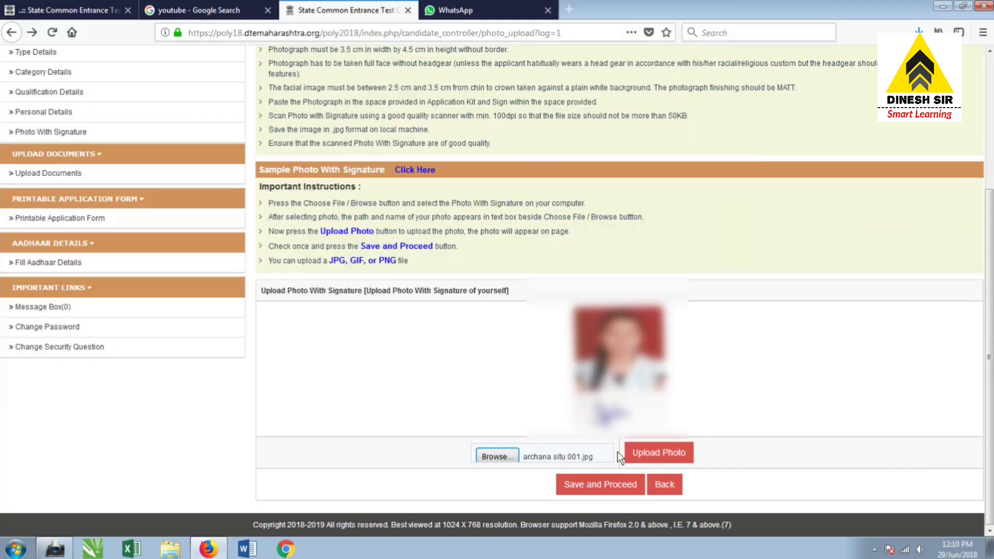
Upload the attached photo and save to proceed
left_click(651, 453)
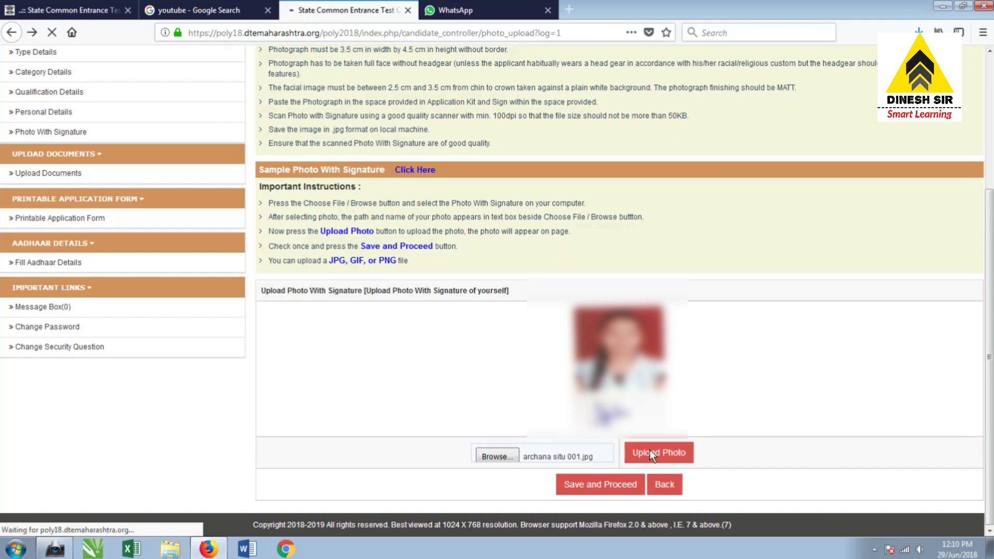
scroll(650, 449, "down", 5)
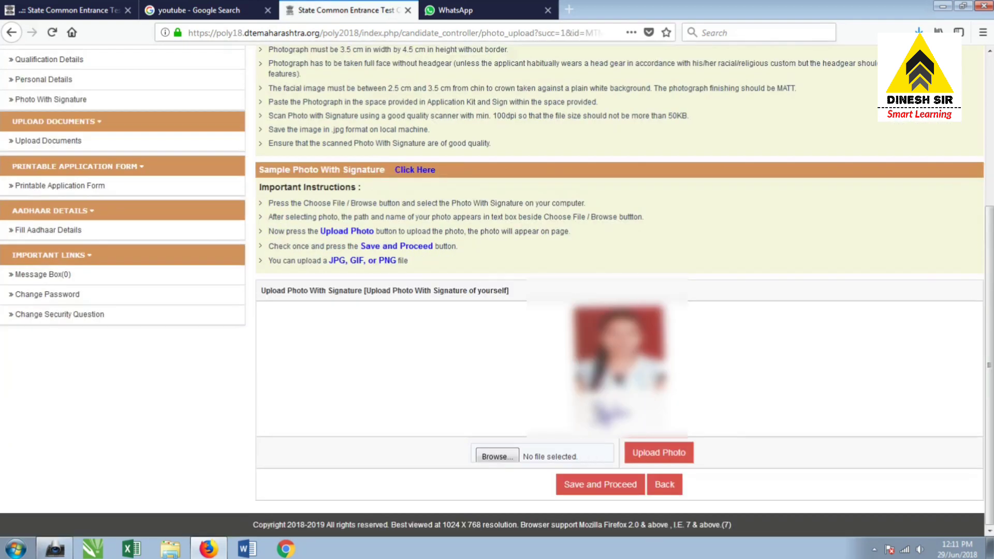
left_click(590, 485)
Confirm the saved photo, review the payment notes, and proceed to pay the 400 fee
left_click(508, 251)
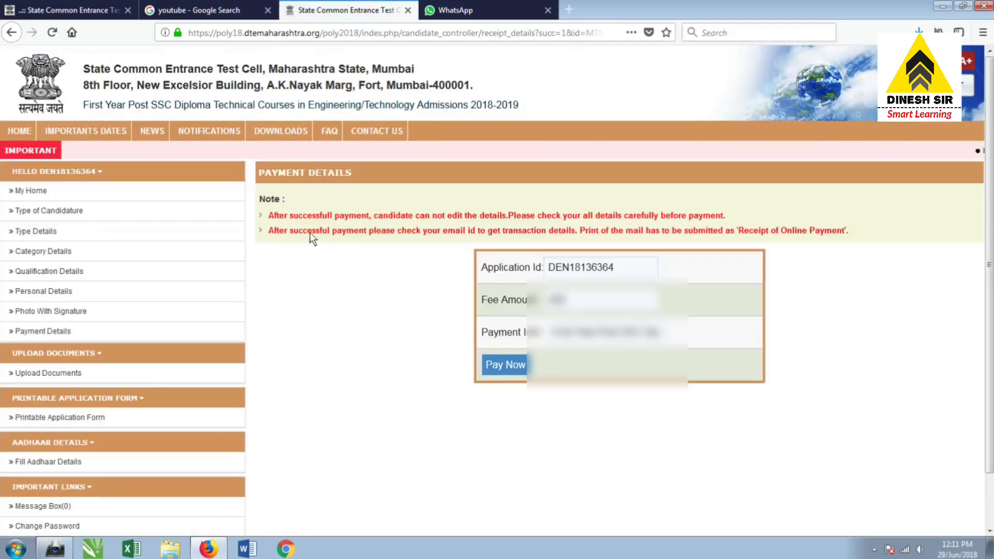
left_click_drag(284, 215, 698, 217)
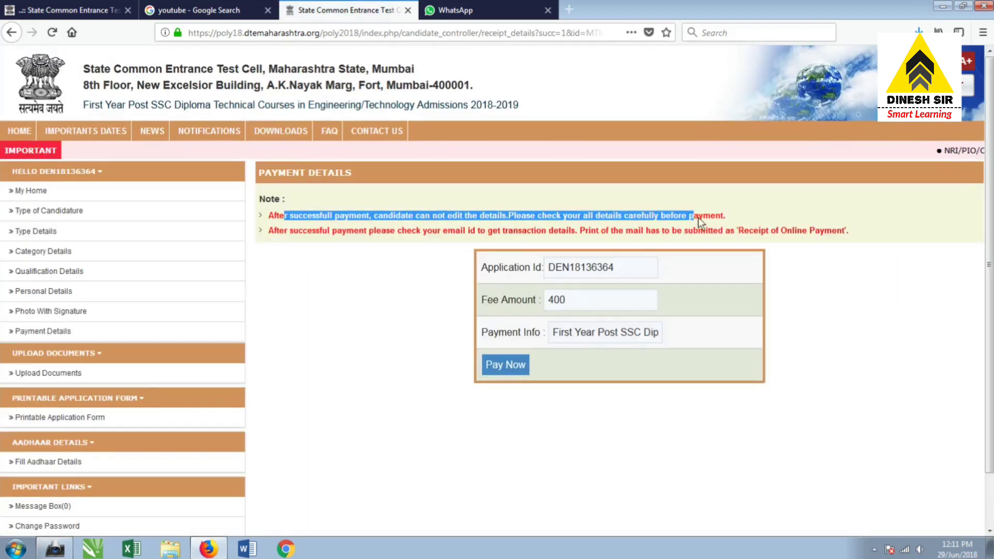
left_click_drag(275, 228, 481, 248)
left_click(341, 220)
left_click_drag(343, 218, 724, 214)
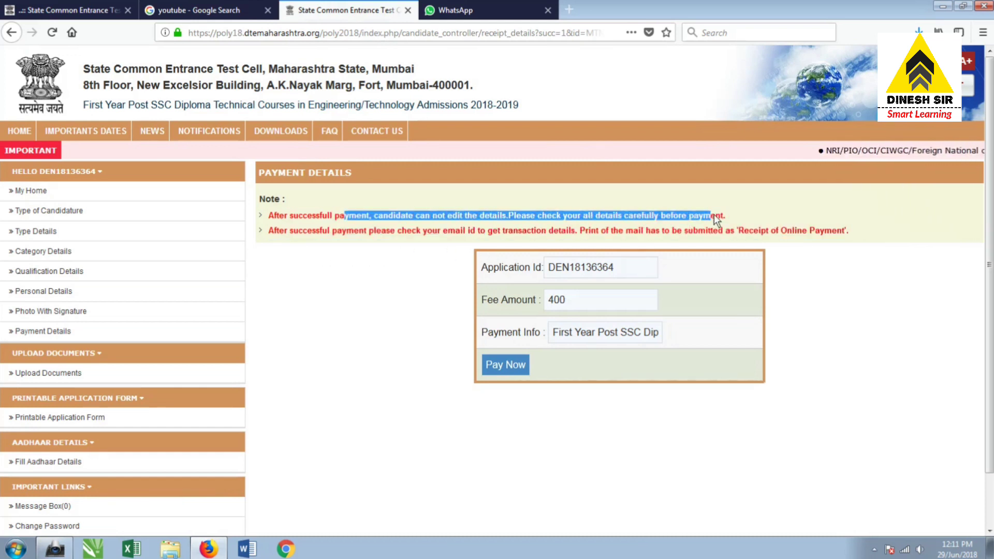
left_click_drag(333, 232, 844, 240)
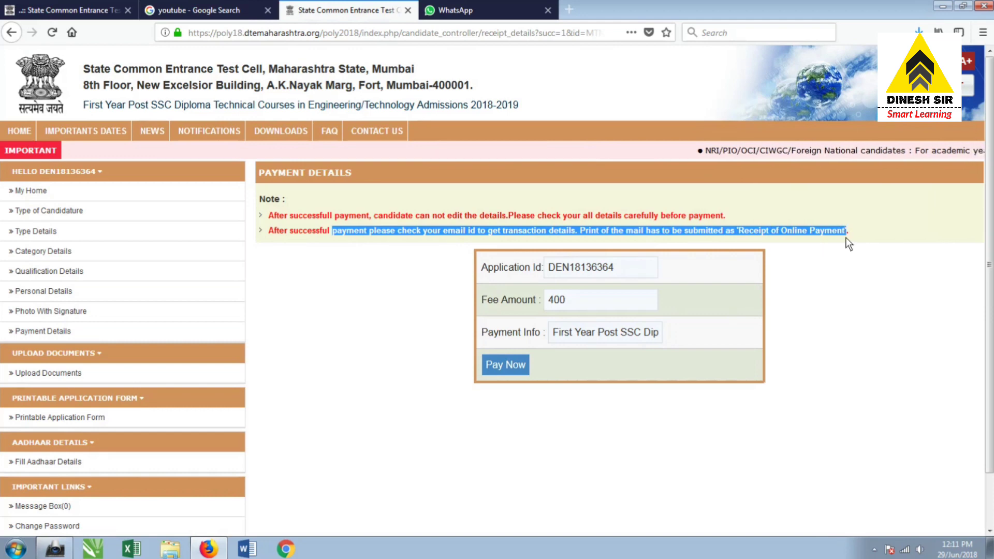
left_click(620, 303)
left_click(505, 365)
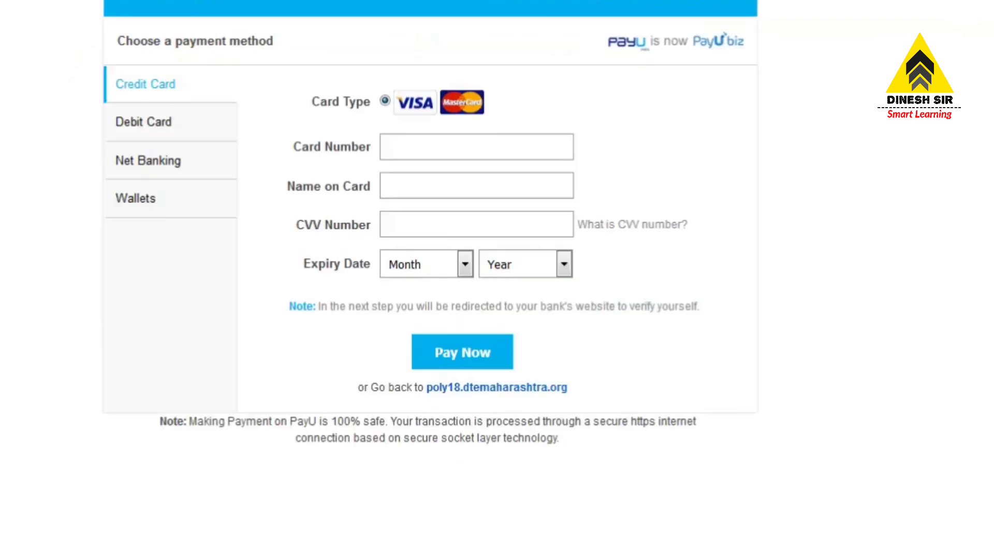
Enter a sample card number in the PayU card payment form
left_click(398, 141)
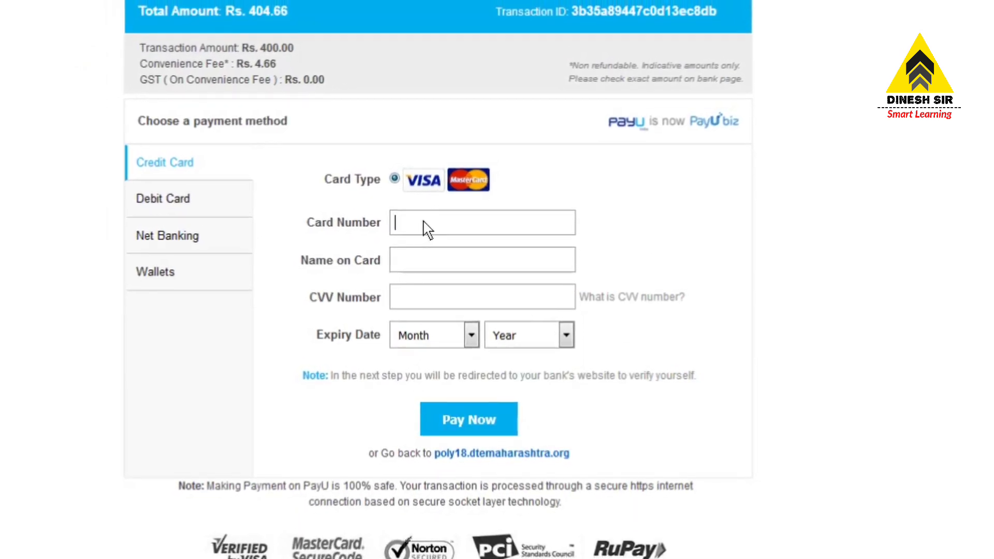
type("5465 56")
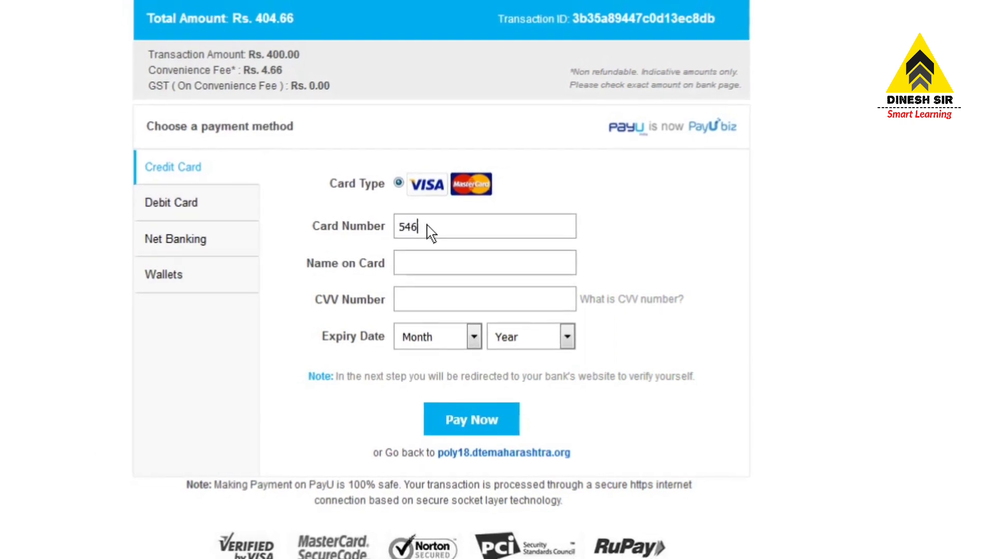
type("56 5656 555")
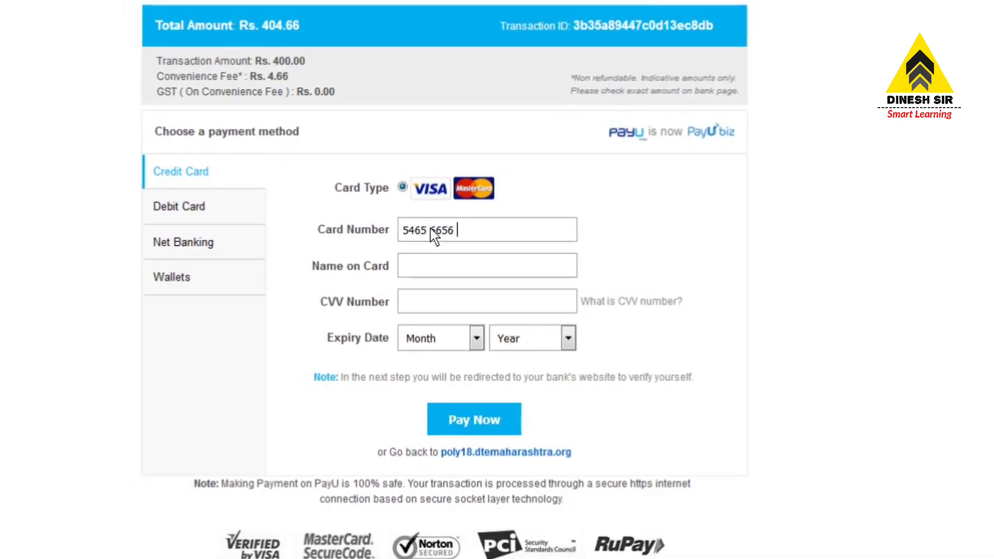
type("5")
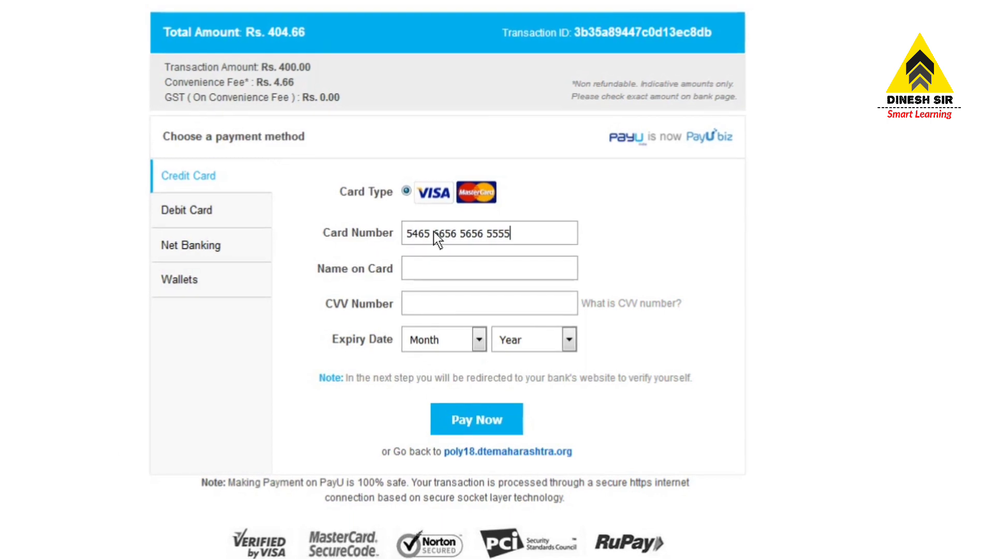
left_click(433, 276)
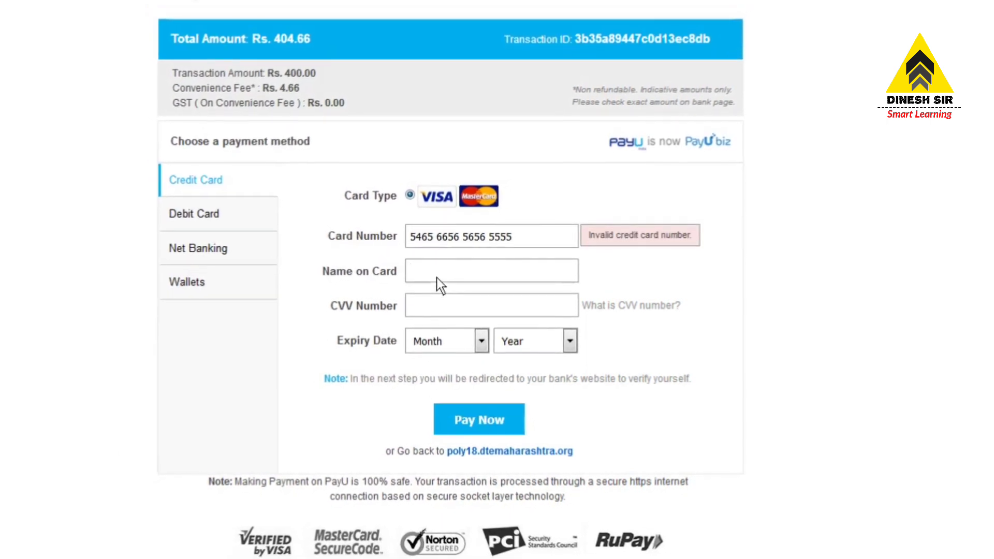
left_click_drag(521, 243, 400, 267)
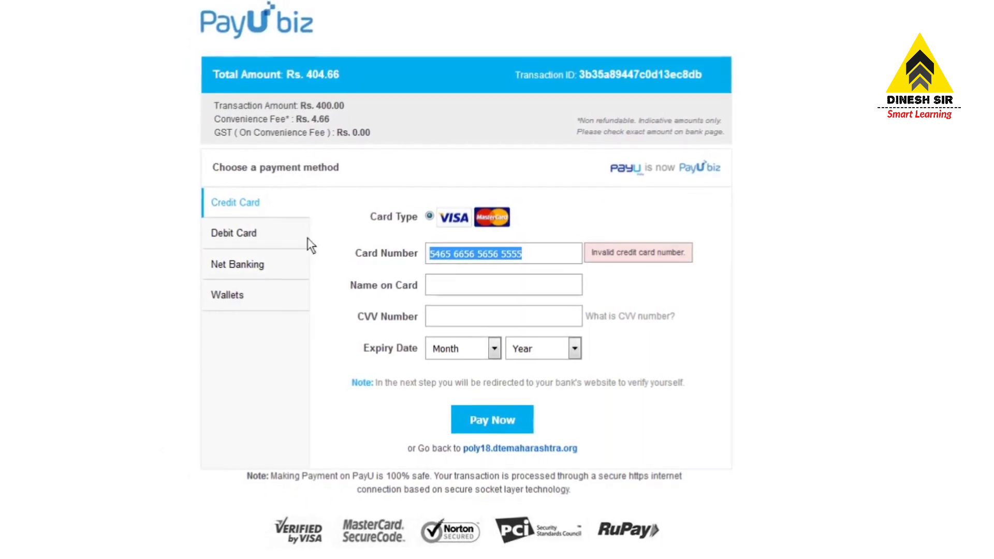
Look through the Debit Card, Net Banking and Wallets options, then cancel back to poly18.dtemaharashtra.org
left_click(258, 235)
left_click(248, 216)
left_click(240, 247)
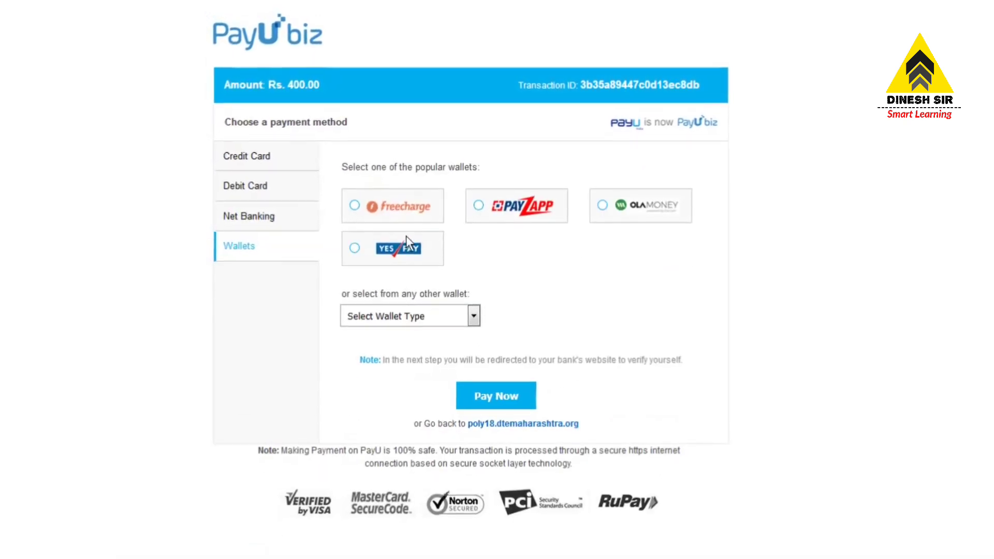
left_click(473, 315)
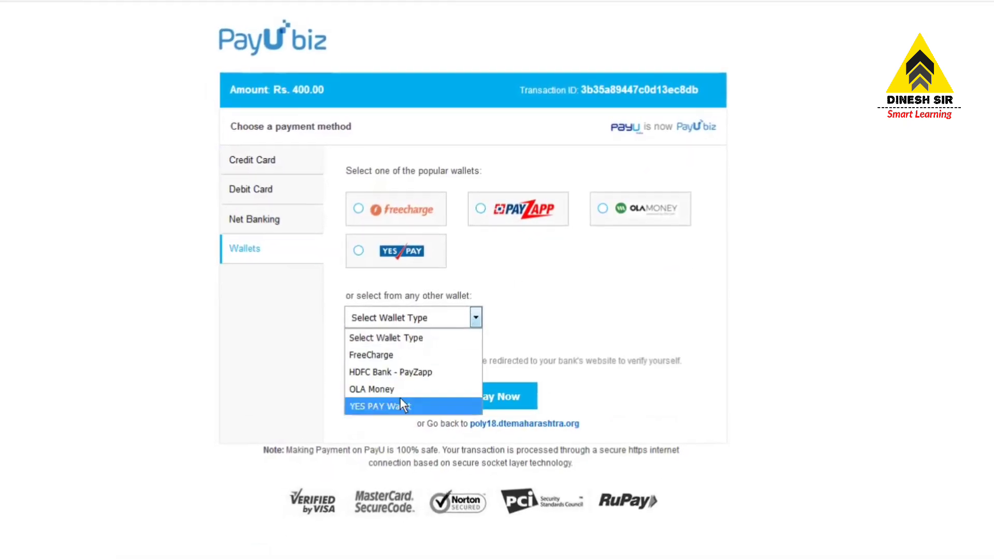
left_click(296, 324)
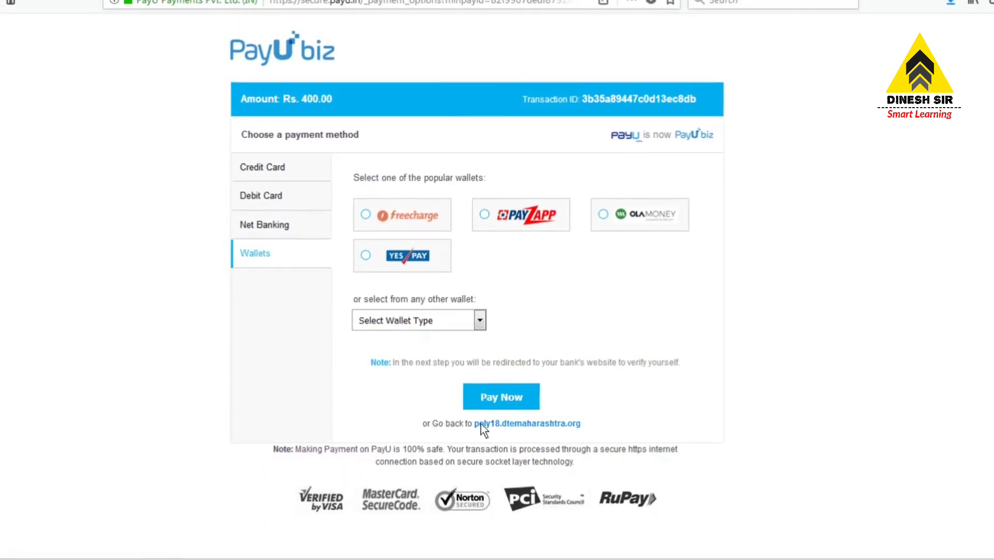
left_click(523, 423)
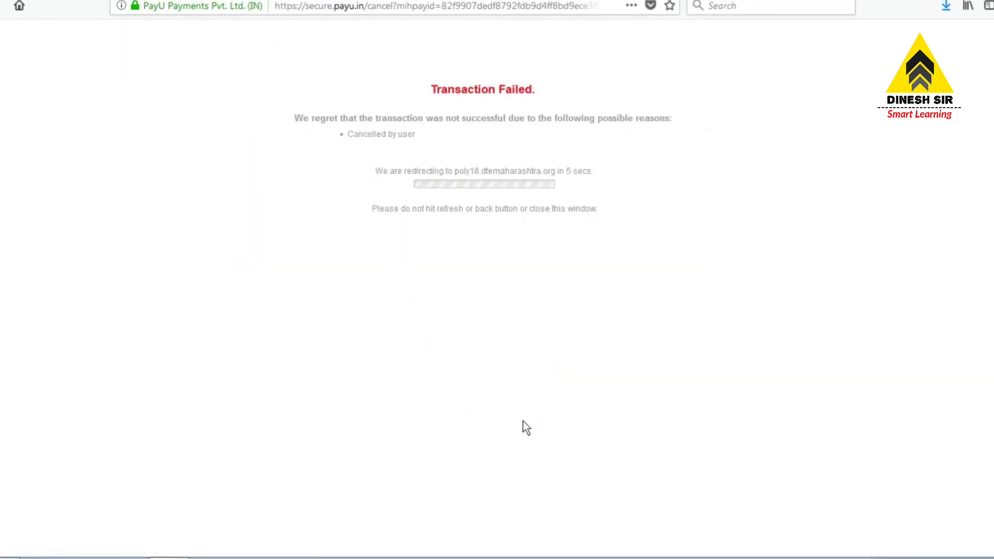